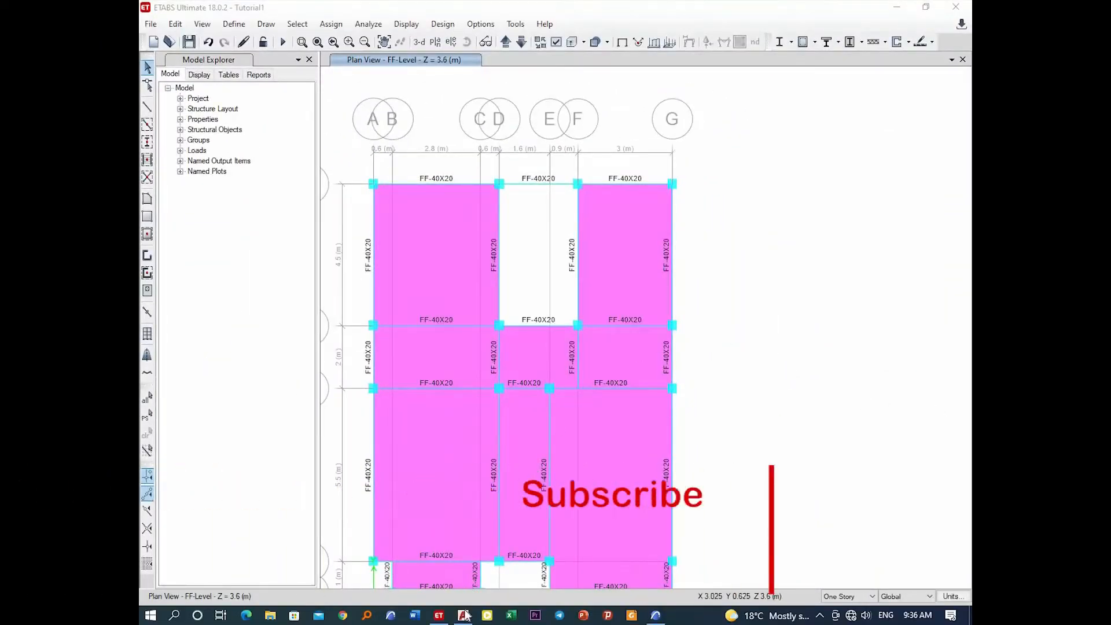
Step: Switch to AutoCAD and examine the curved balcony between axes 3 and 4 in the floor plan
{"action": "left_click", "coordinate": [465, 618]}
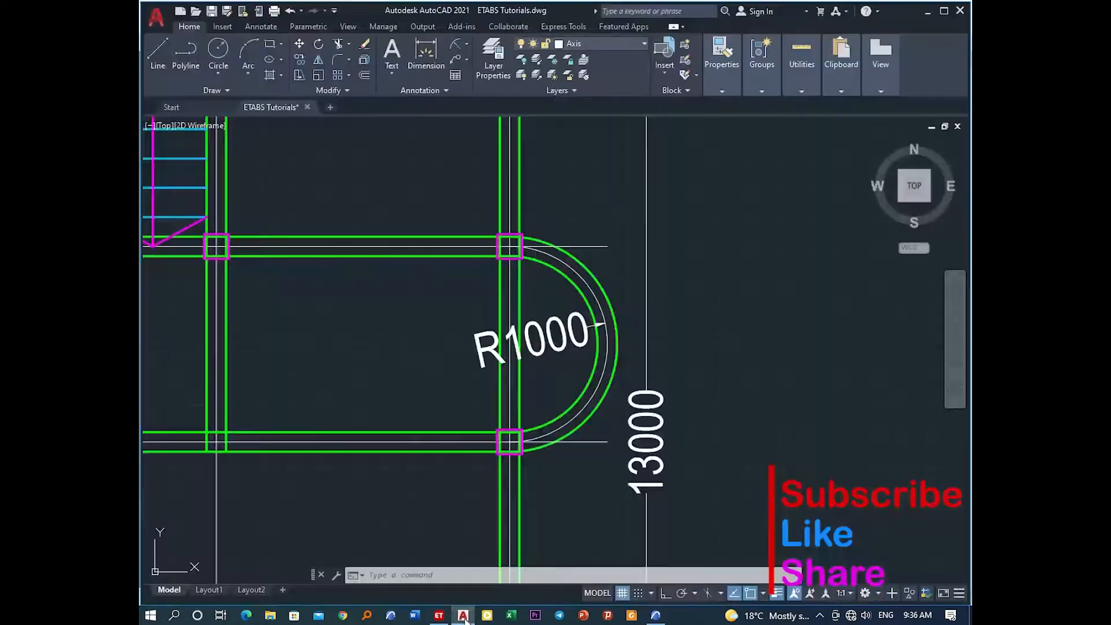
{"action": "scroll", "coordinate": [636, 316], "scroll_direction": "down", "scroll_amount": 3}
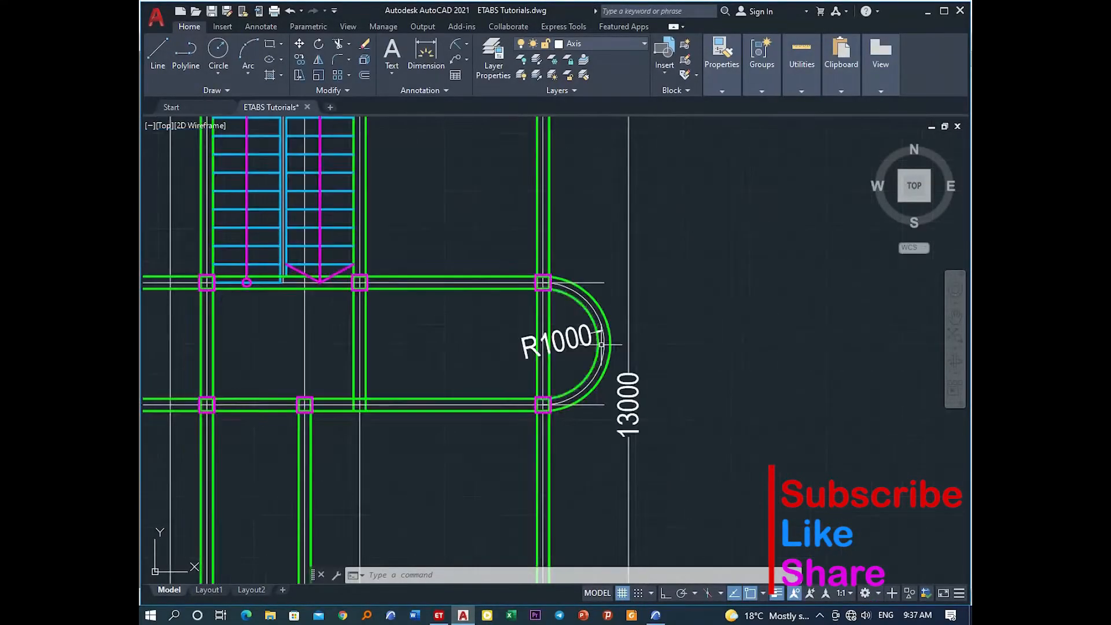
{"action": "scroll", "coordinate": [599, 397], "scroll_direction": "down", "scroll_amount": 3}
{"action": "scroll", "coordinate": [578, 376], "scroll_direction": "up", "scroll_amount": 5}
{"action": "scroll", "coordinate": [527, 355], "scroll_direction": "down", "scroll_amount": 2}
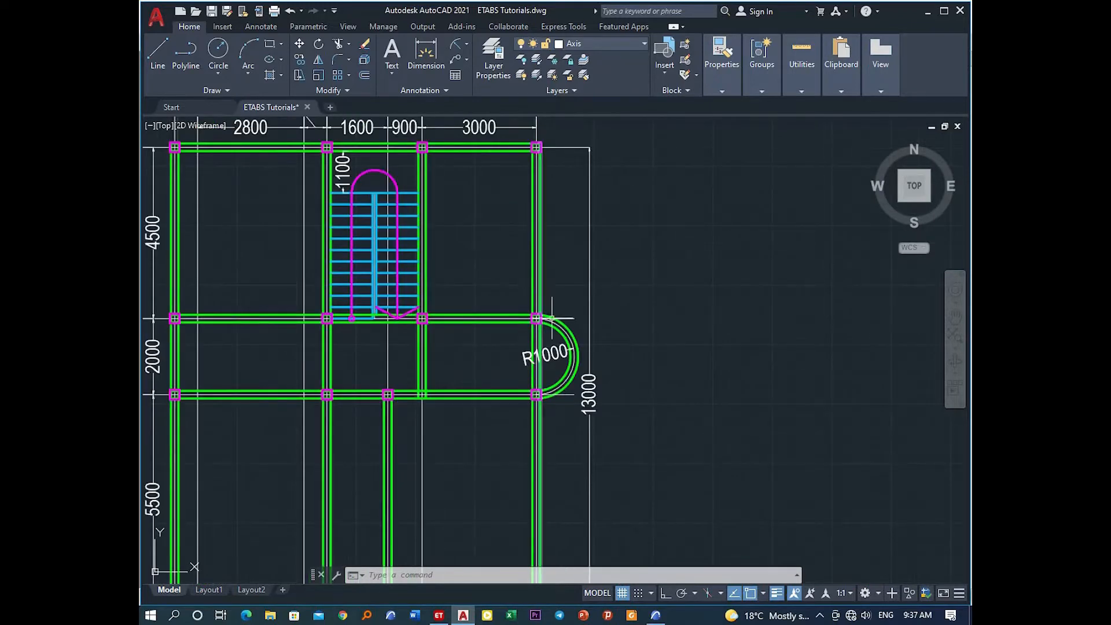
{"action": "scroll", "coordinate": [570, 283], "scroll_direction": "down", "scroll_amount": 2}
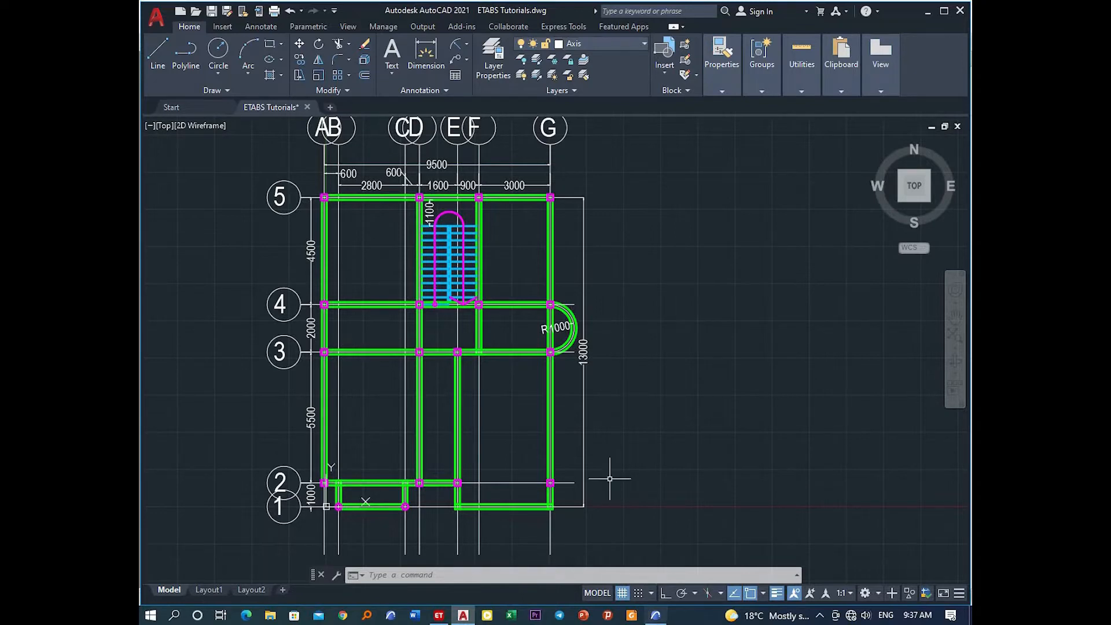
{"action": "scroll", "coordinate": [576, 347], "scroll_direction": "up", "scroll_amount": 6}
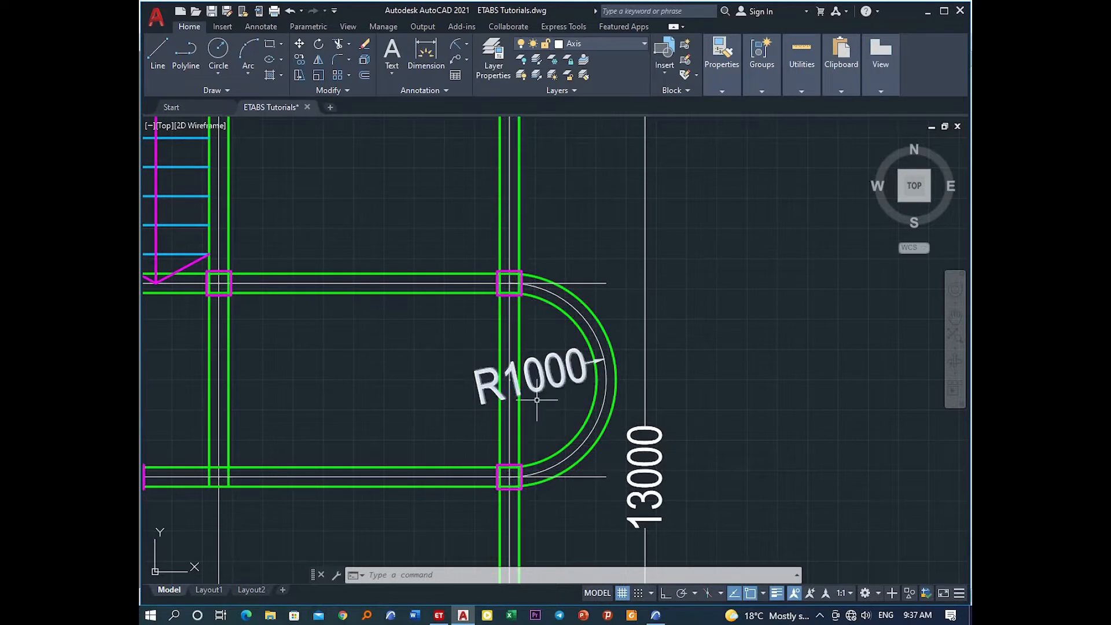
Step: Switch to ARCHICAD and inspect the curved balcony in the 3D view from above and from the side
{"action": "left_click", "coordinate": [655, 617]}
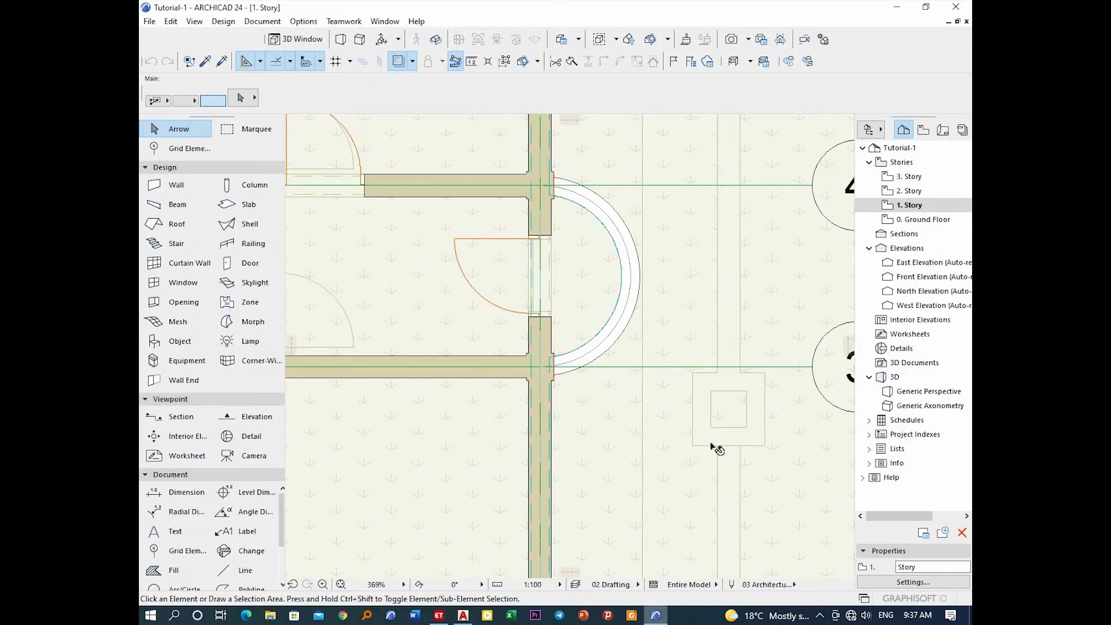
{"action": "left_click", "coordinate": [304, 41]}
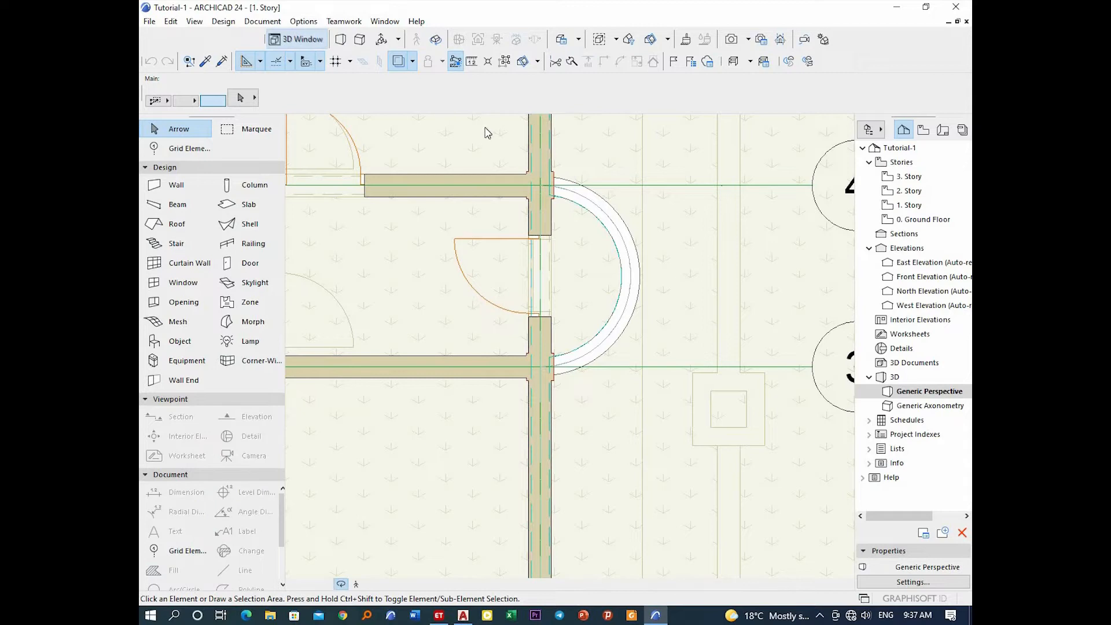
{"action": "scroll", "coordinate": [584, 268], "scroll_direction": "up", "scroll_amount": 5}
{"action": "middle_click_drag", "start_coordinate": [584, 269], "coordinate": [635, 288], "text": "shift"}
{"action": "scroll", "coordinate": [634, 288], "scroll_direction": "up", "scroll_amount": 3}
{"action": "scroll", "coordinate": [707, 219], "scroll_direction": "down", "scroll_amount": 4}
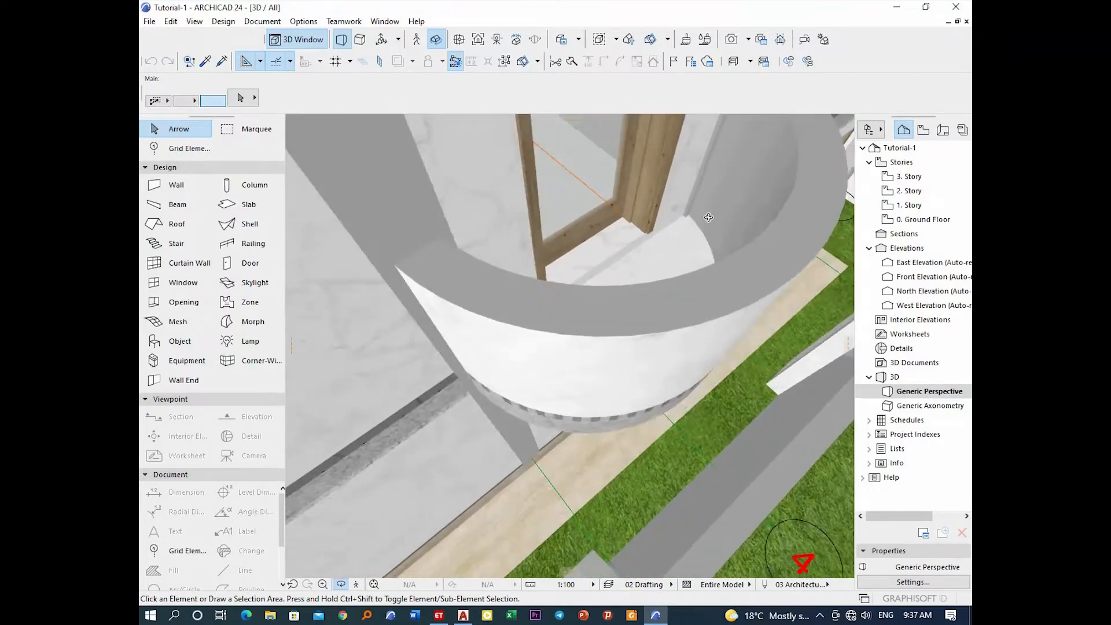
{"action": "left_click_drag", "start_coordinate": [691, 255], "coordinate": [655, 273]}
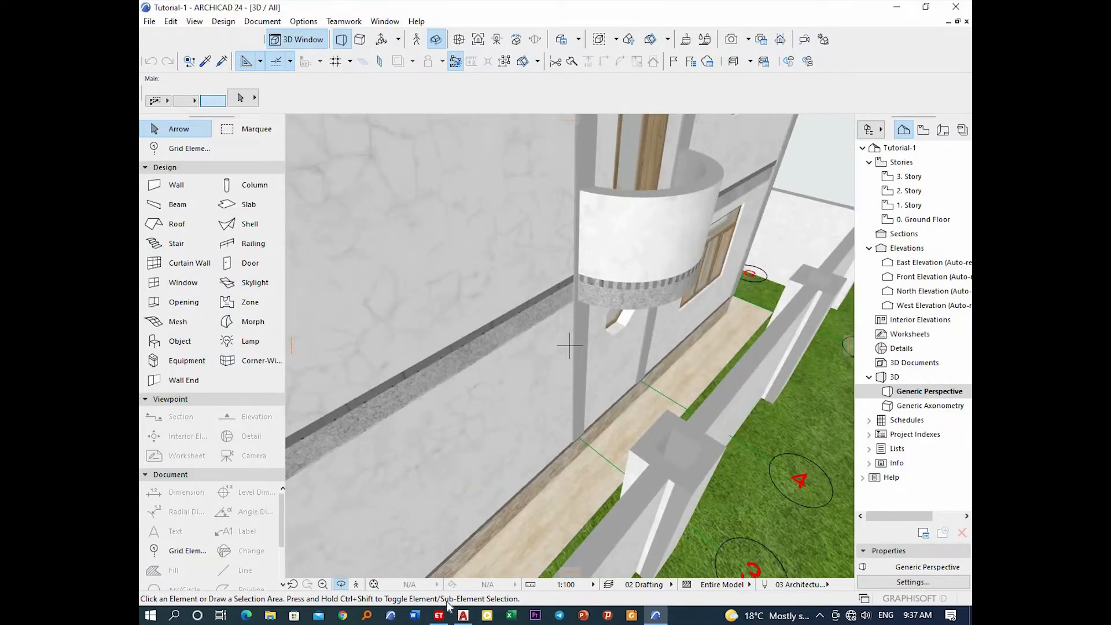
Step: Switch to ETABS, show the structural model in 3D and rotate it to inspect the balcony side
{"action": "mouse_move", "coordinate": [442, 619]}
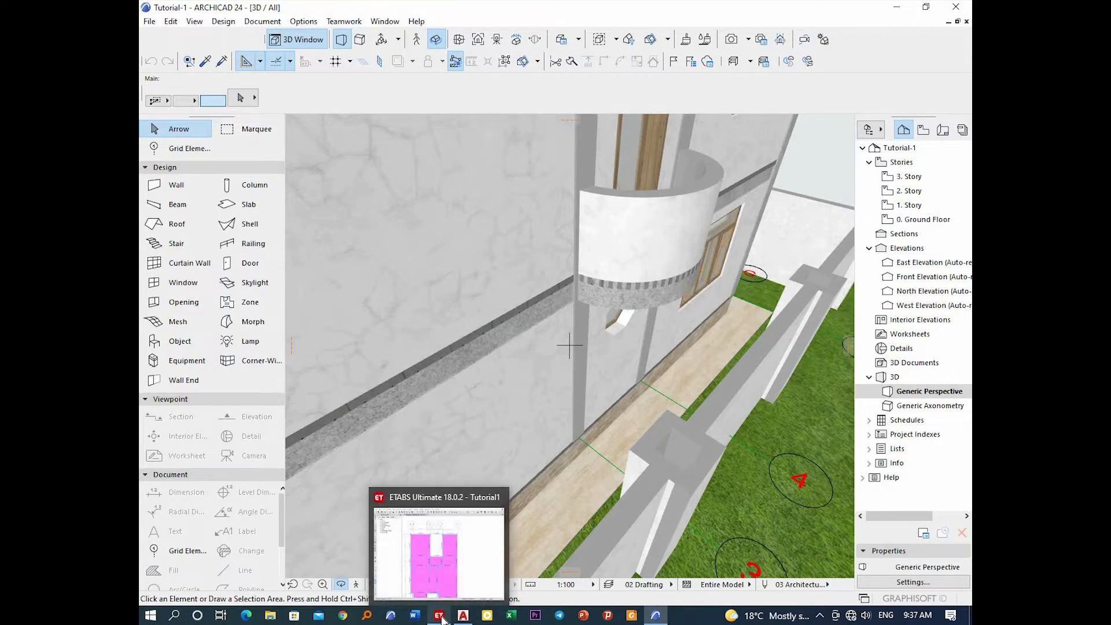
{"action": "left_click", "coordinate": [442, 618]}
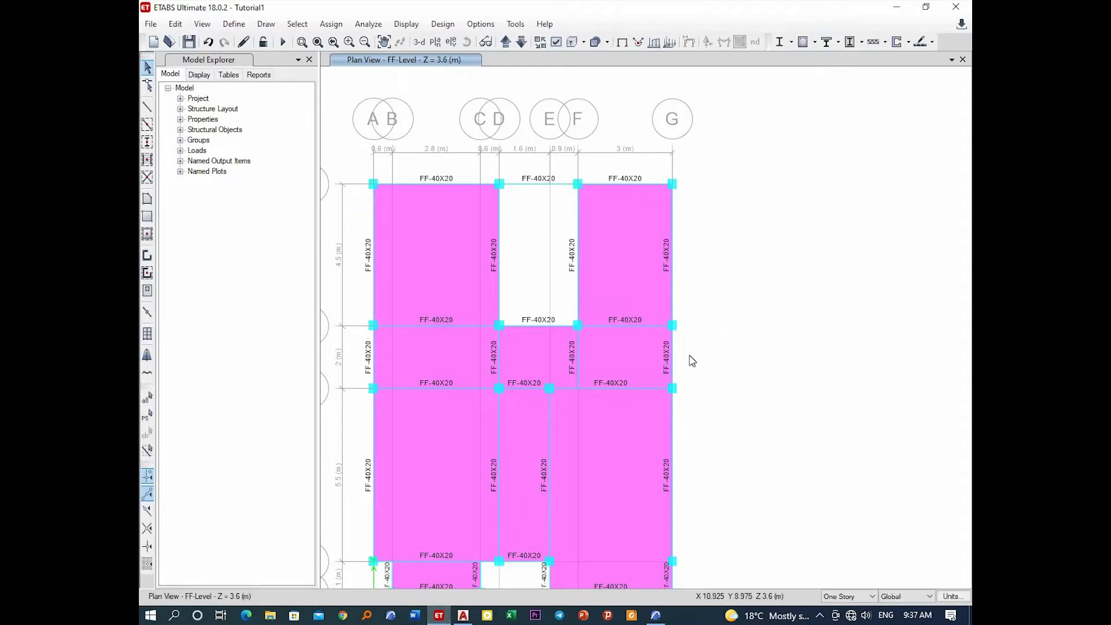
{"action": "scroll", "coordinate": [559, 274], "scroll_direction": "down", "scroll_amount": 5}
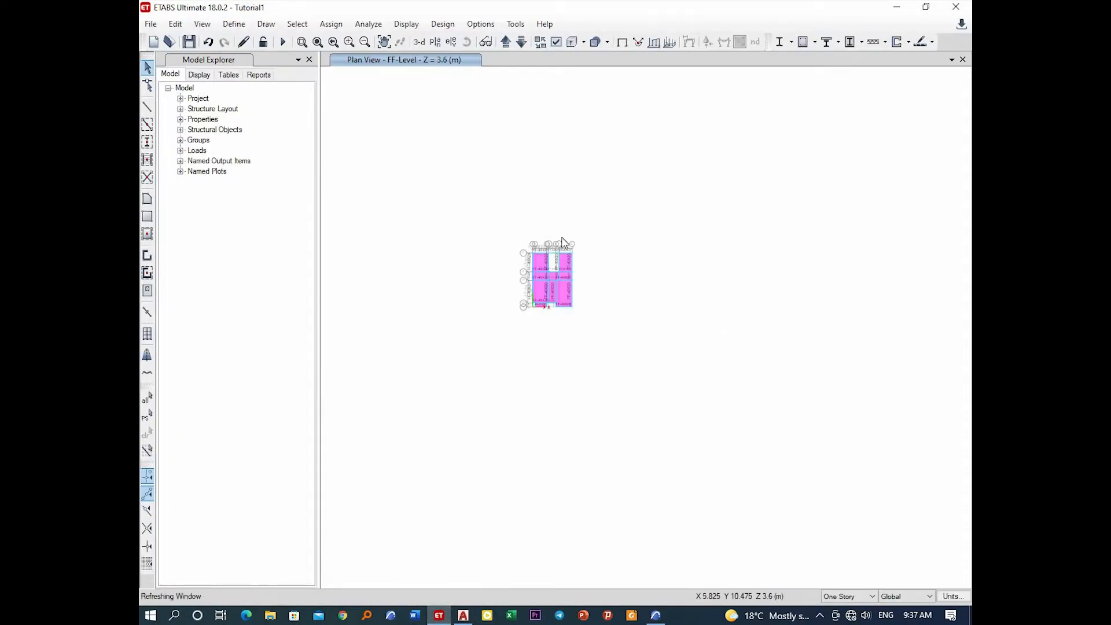
{"action": "left_click", "coordinate": [420, 42]}
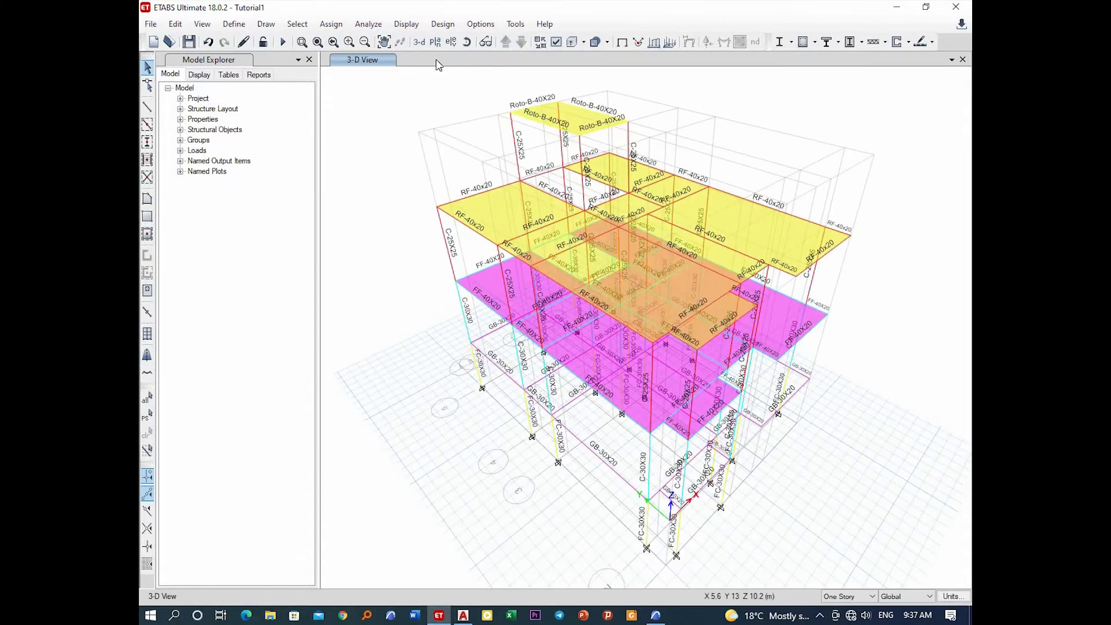
{"action": "left_click", "coordinate": [467, 42]}
{"action": "left_click_drag", "start_coordinate": [799, 474], "coordinate": [747, 271]}
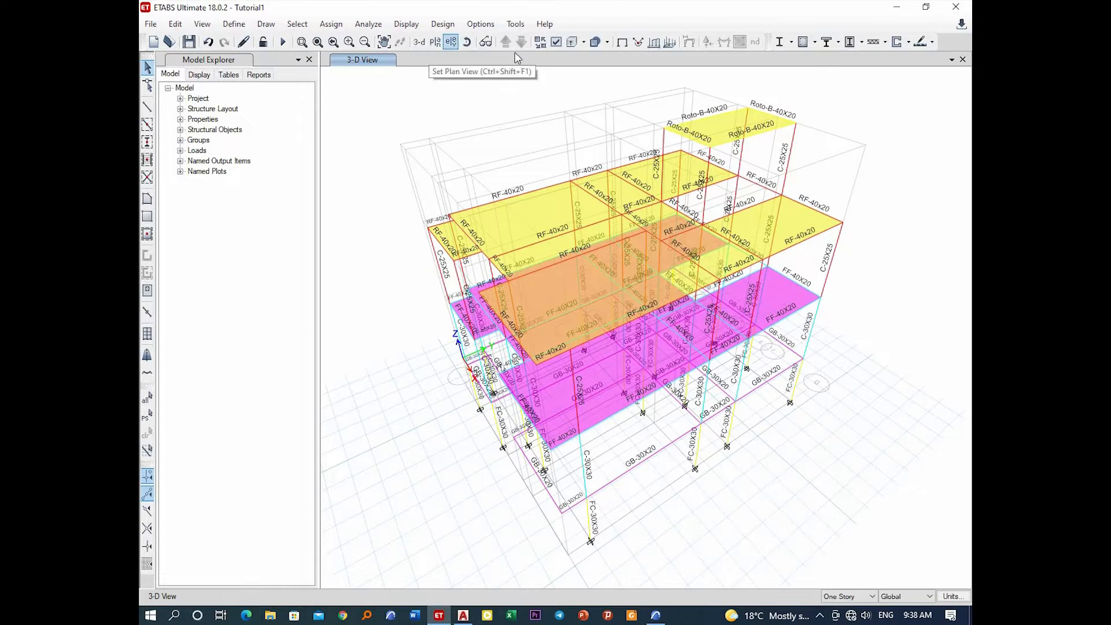
Step: Display the plan view of FF-Level, focused on the bay between grids F and G
{"action": "left_click", "coordinate": [434, 42]}
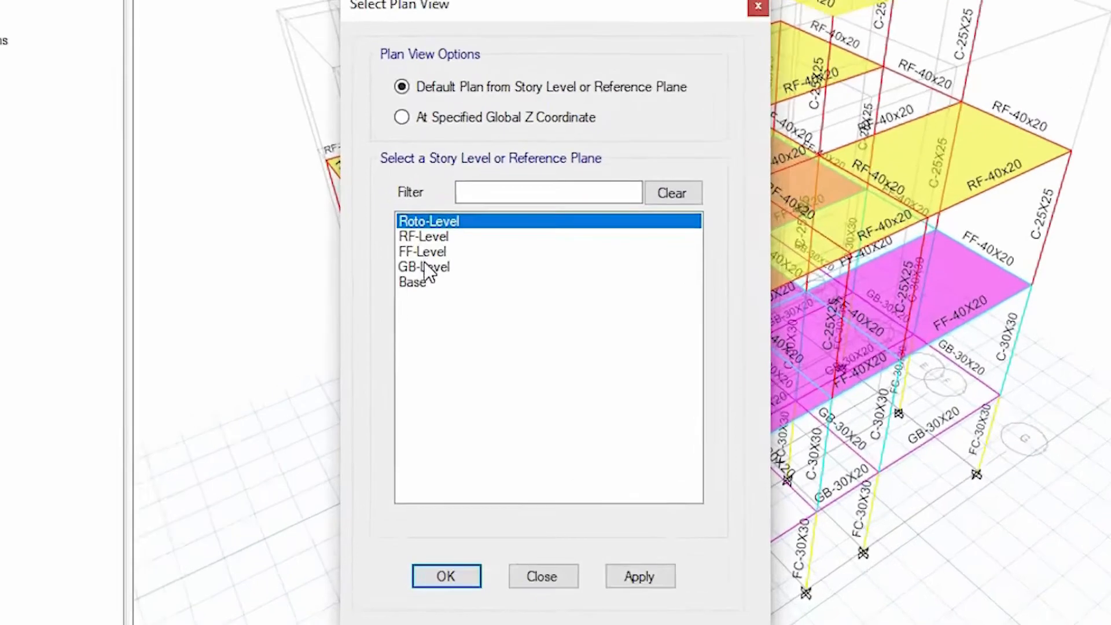
{"action": "left_click", "coordinate": [406, 248]}
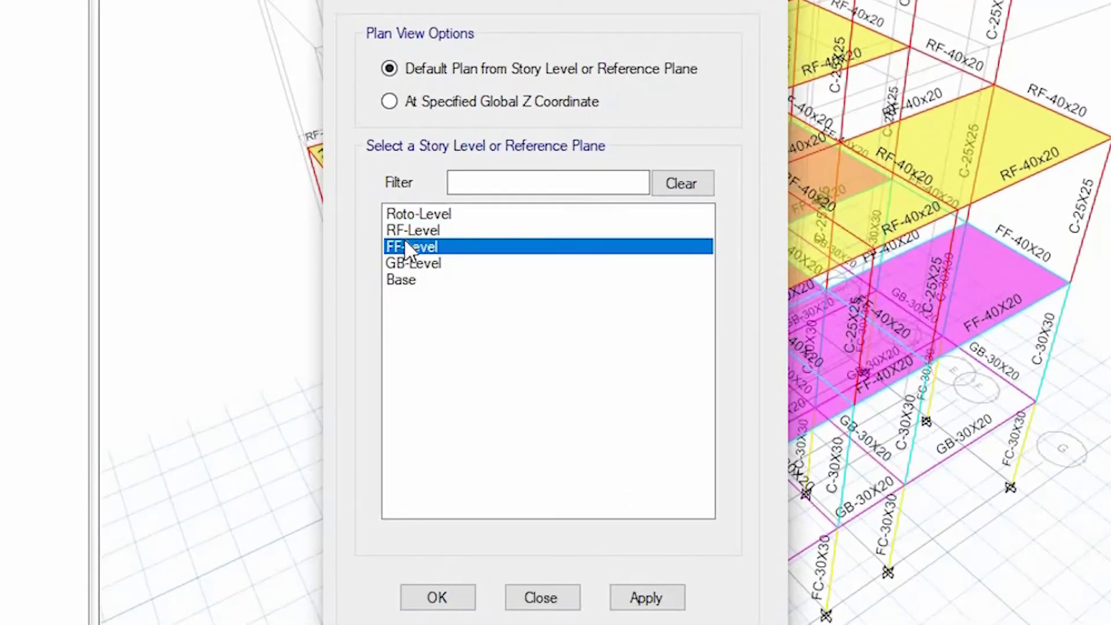
{"action": "left_click", "coordinate": [649, 599]}
{"action": "left_click", "coordinate": [541, 597]}
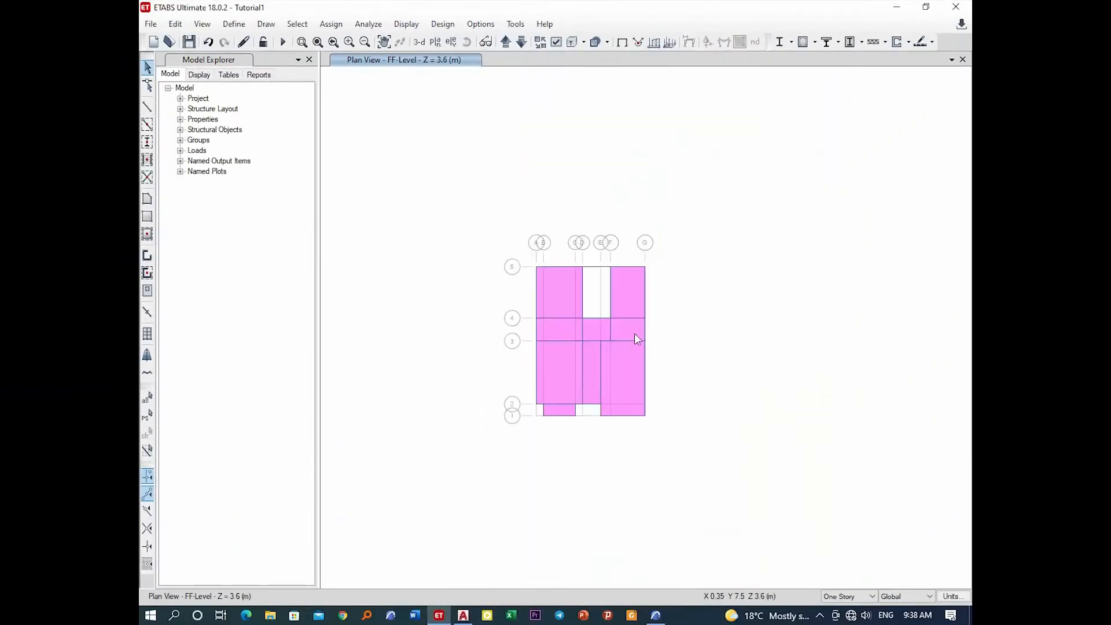
{"action": "scroll", "coordinate": [636, 339], "scroll_direction": "up", "scroll_amount": 5}
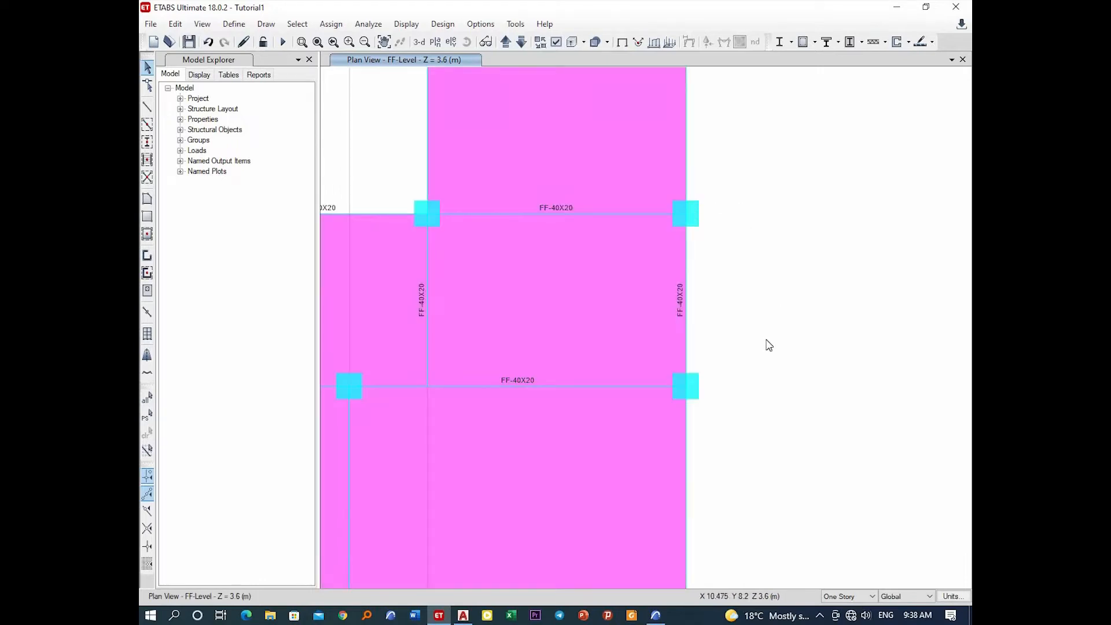
Step: Start a new cylindrical grid system named "curved balcony" with its T grid labels beginning at 1
{"action": "scroll", "coordinate": [490, 308], "scroll_direction": "down", "scroll_amount": 3}
{"action": "right_click", "coordinate": [639, 221]}
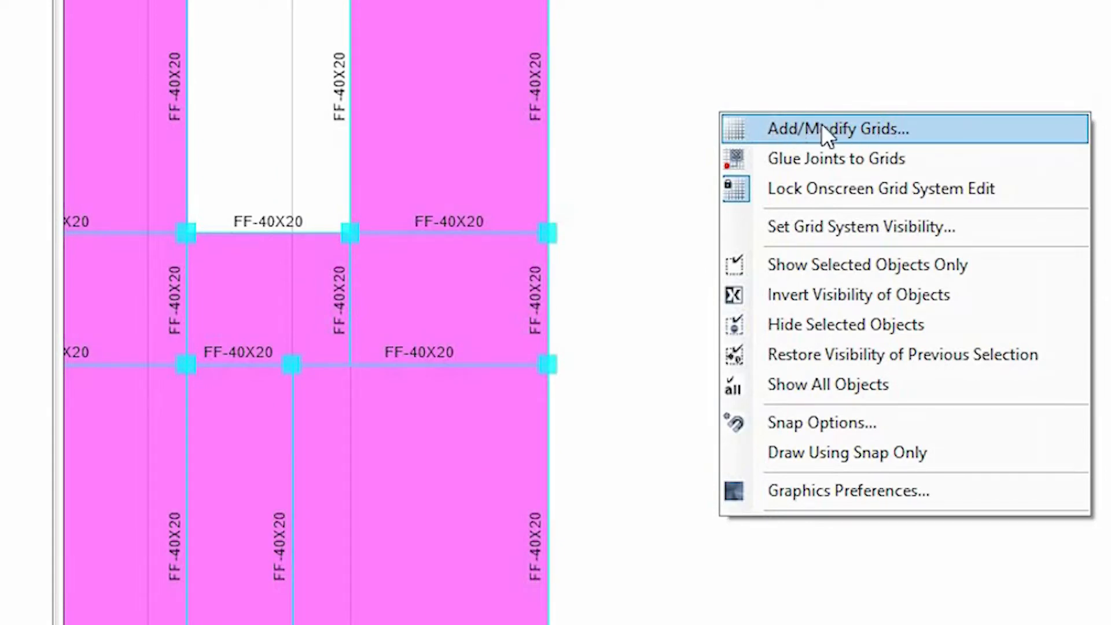
{"action": "left_click", "coordinate": [845, 128]}
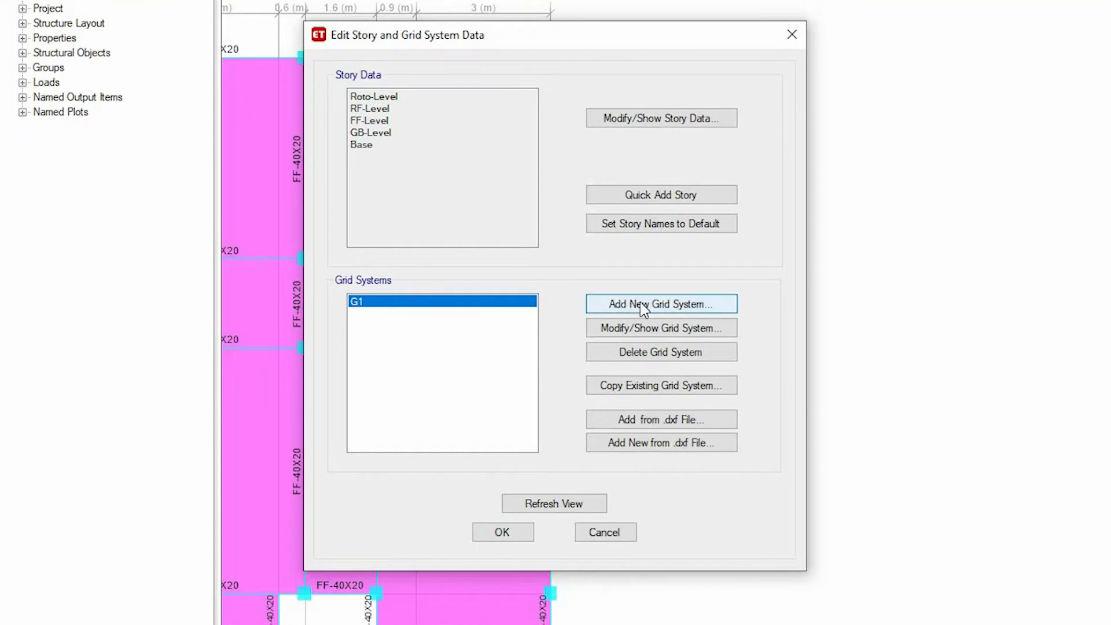
{"action": "left_click", "coordinate": [647, 307]}
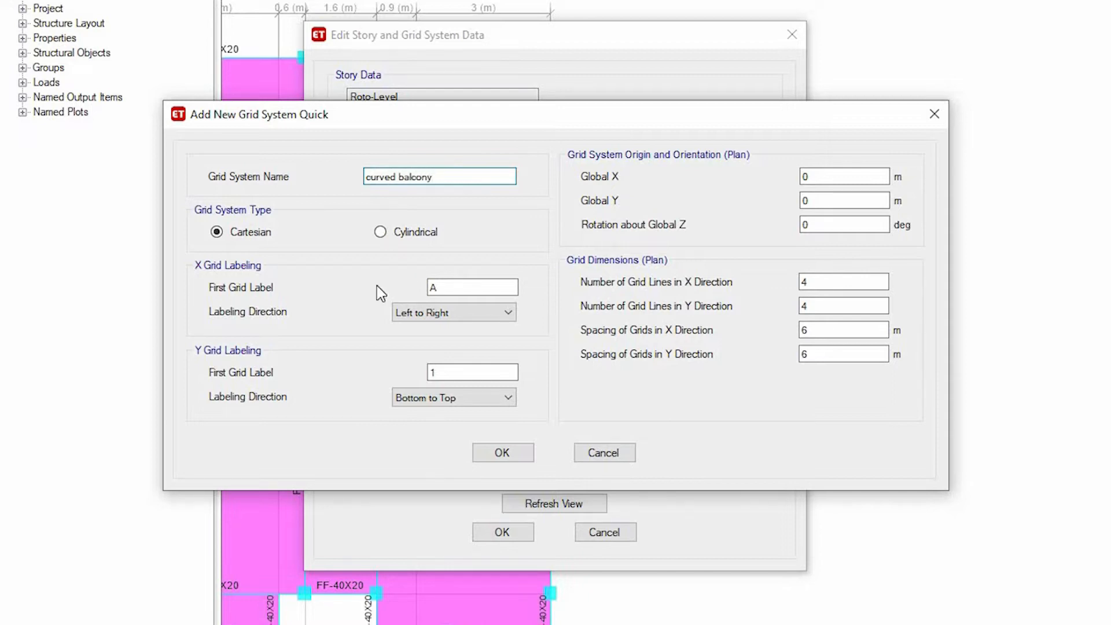
{"action": "left_click", "coordinate": [389, 233]}
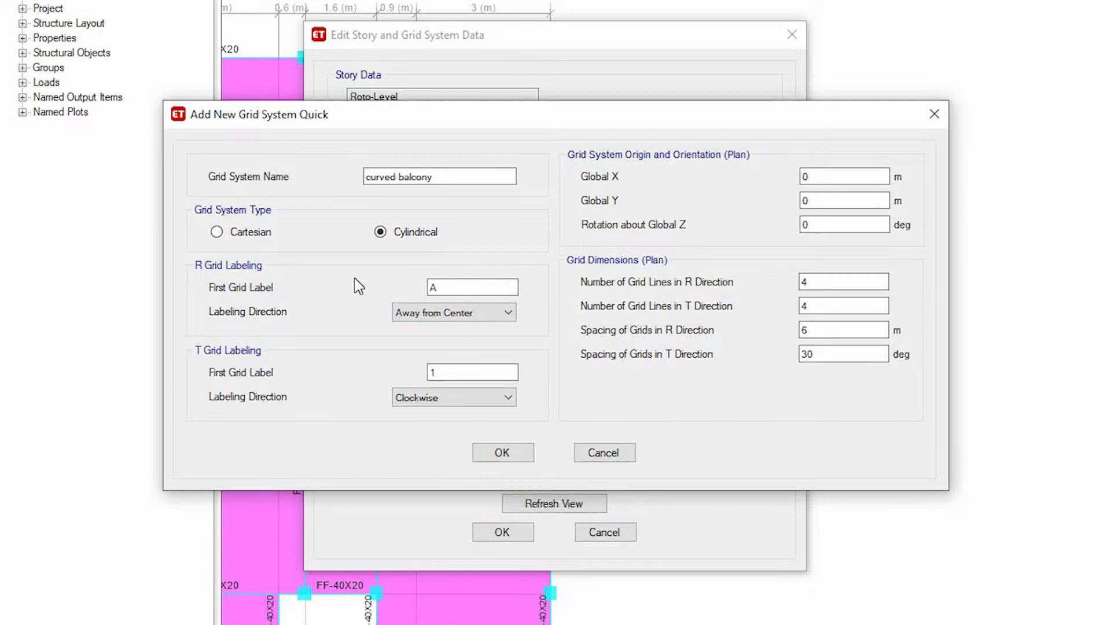
{"action": "left_click", "coordinate": [433, 373]}
{"action": "type", "text": "1"}
{"action": "left_click", "coordinate": [436, 374]}
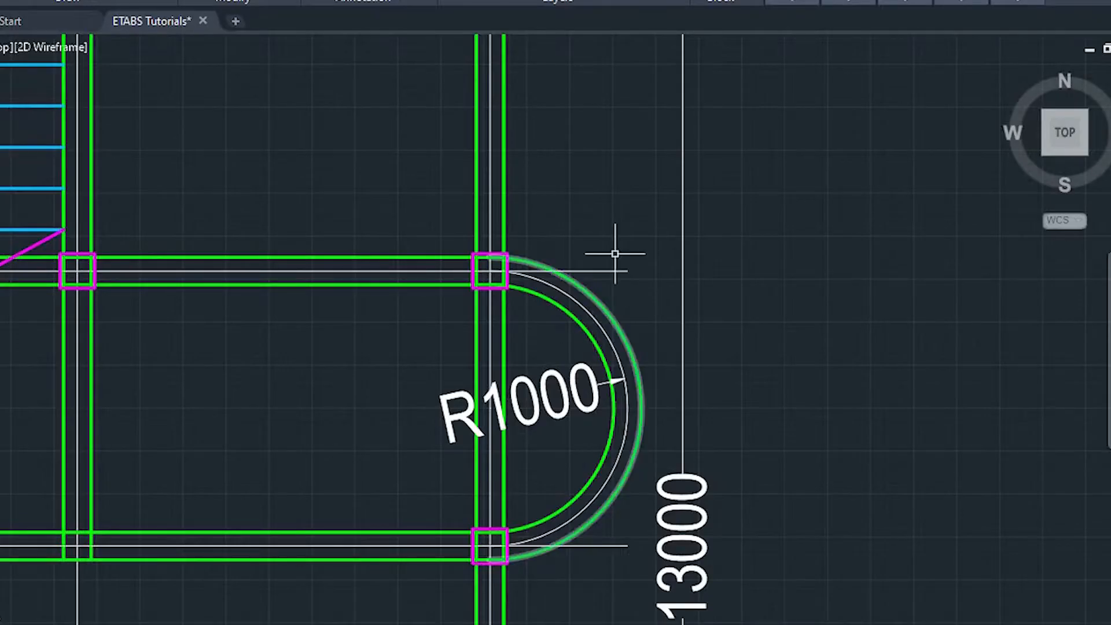
Step: Switch to AutoCAD and add a vertical dimension from the balcony arc's midpoint down to axis 1
{"action": "scroll", "coordinate": [612, 251], "scroll_direction": "down", "scroll_amount": 5}
{"action": "scroll", "coordinate": [283, 525], "scroll_direction": "up", "scroll_amount": 2}
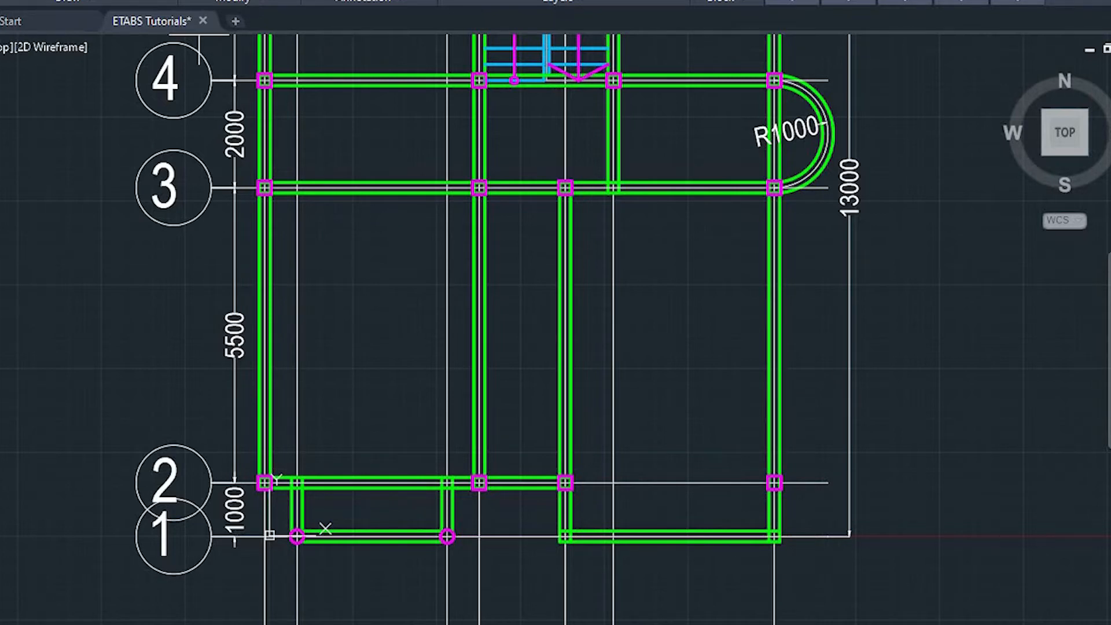
{"action": "left_click", "coordinate": [454, 0]}
{"action": "left_click", "coordinate": [445, 2]}
{"action": "scroll", "coordinate": [802, 116], "scroll_direction": "up", "scroll_amount": 3}
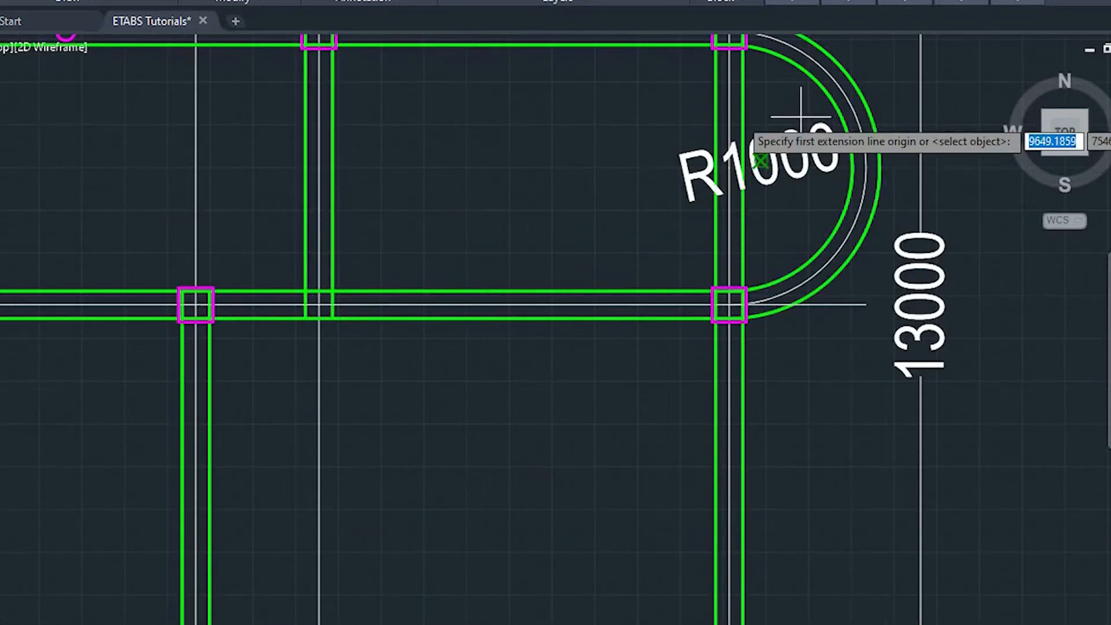
{"action": "left_click", "coordinate": [879, 168]}
{"action": "scroll", "coordinate": [879, 168], "scroll_direction": "down", "scroll_amount": 3}
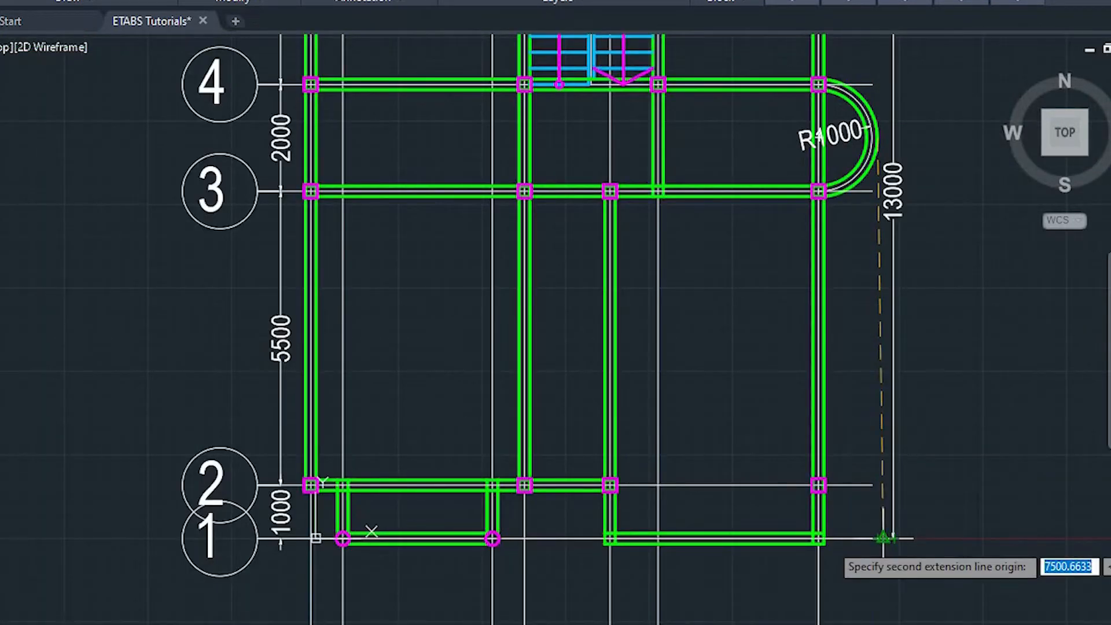
{"action": "left_click", "coordinate": [878, 538]}
{"action": "left_click", "coordinate": [924, 398]}
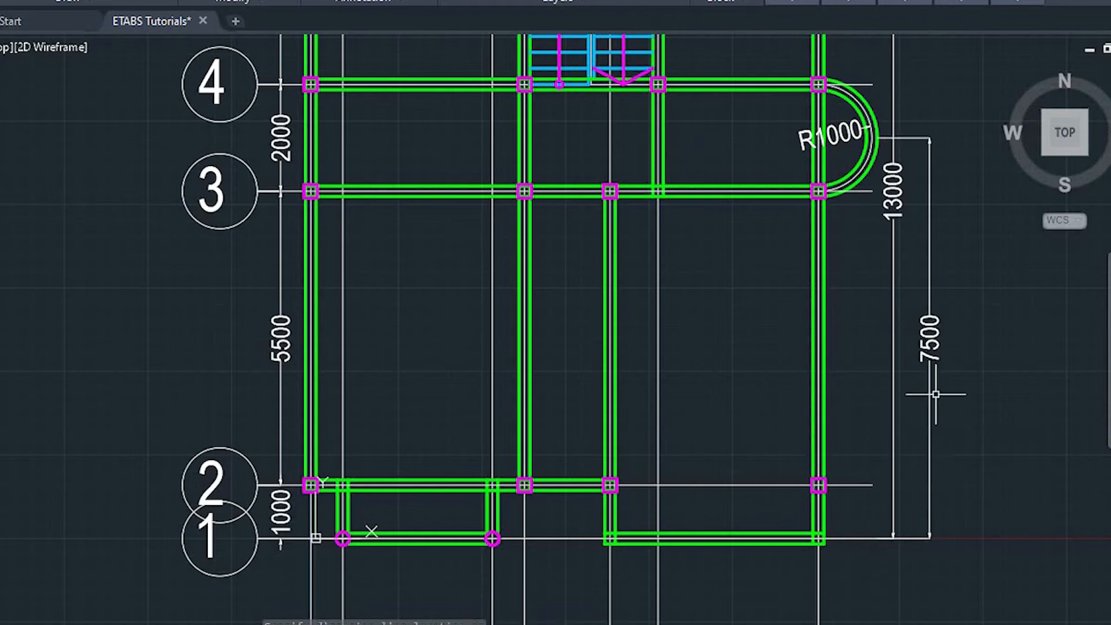
Step: Add a horizontal dimension from axis A to axis G, level with the balcony's centre
{"action": "scroll", "coordinate": [920, 301], "scroll_direction": "up", "scroll_amount": 2}
{"action": "scroll", "coordinate": [919, 301], "scroll_direction": "down", "scroll_amount": 3}
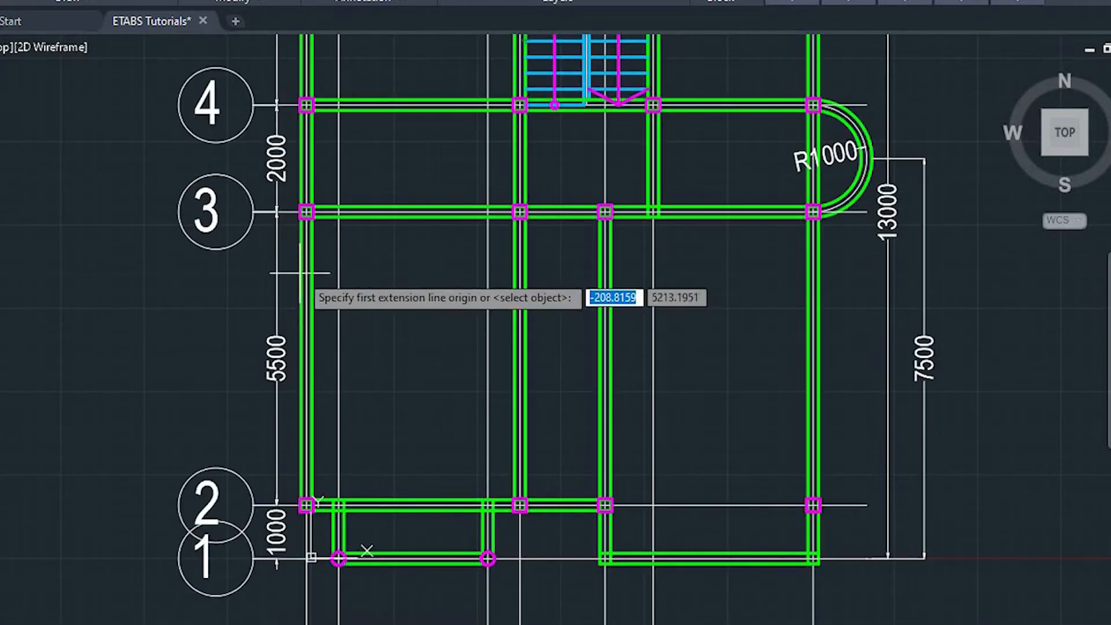
{"action": "scroll", "coordinate": [305, 166], "scroll_direction": "up", "scroll_amount": 2}
{"action": "left_click", "coordinate": [303, 153]}
{"action": "scroll", "coordinate": [272, 231], "scroll_direction": "down", "scroll_amount": 3}
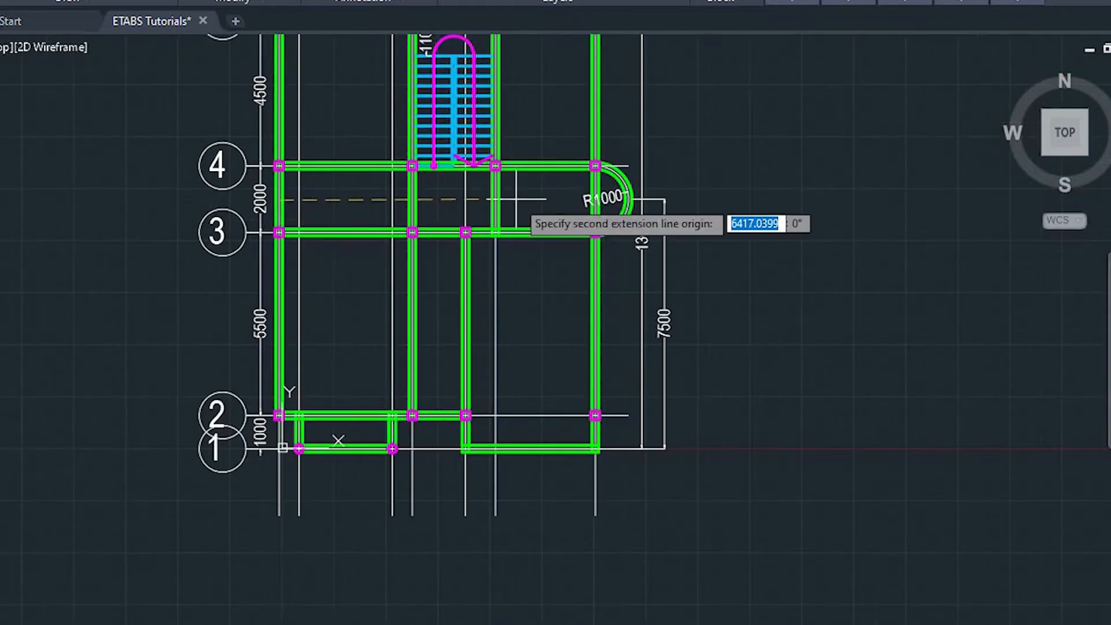
{"action": "scroll", "coordinate": [616, 188], "scroll_direction": "up", "scroll_amount": 3}
{"action": "scroll", "coordinate": [617, 191], "scroll_direction": "up", "scroll_amount": 3}
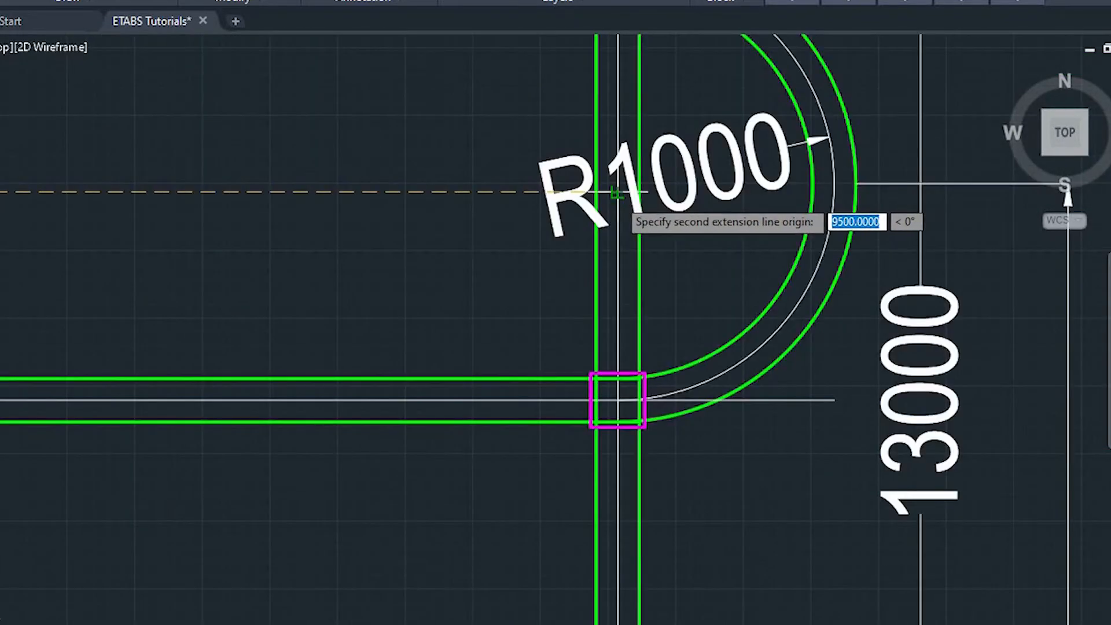
{"action": "left_click", "coordinate": [617, 191]}
{"action": "scroll", "coordinate": [615, 190], "scroll_direction": "down", "scroll_amount": 4}
{"action": "left_click", "coordinate": [249, 347]}
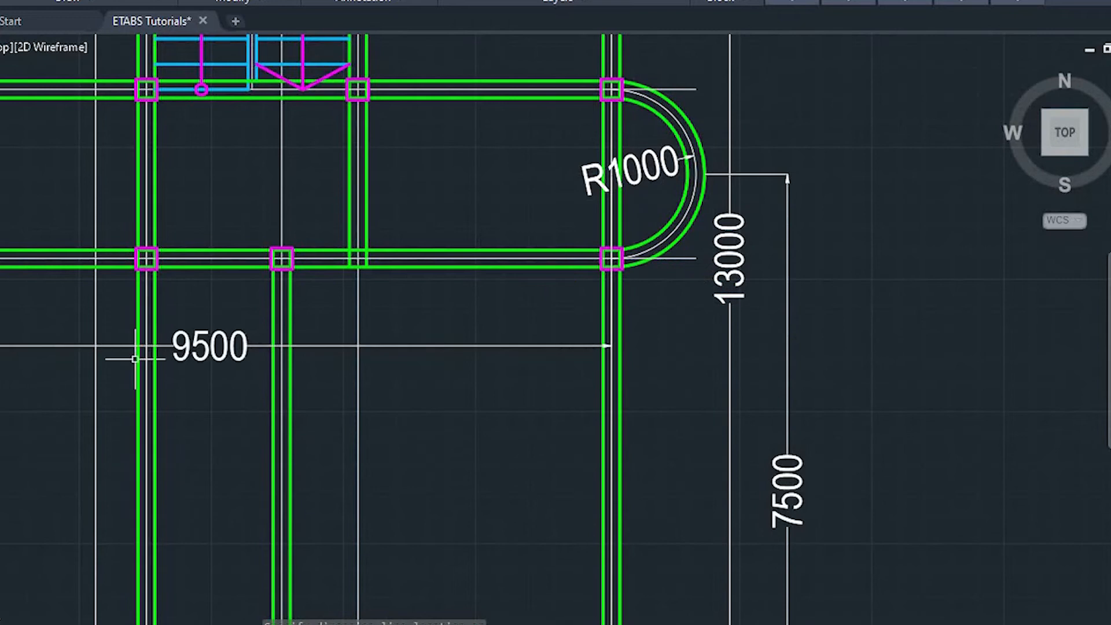
{"action": "scroll", "coordinate": [712, 232], "scroll_direction": "down", "scroll_amount": 4}
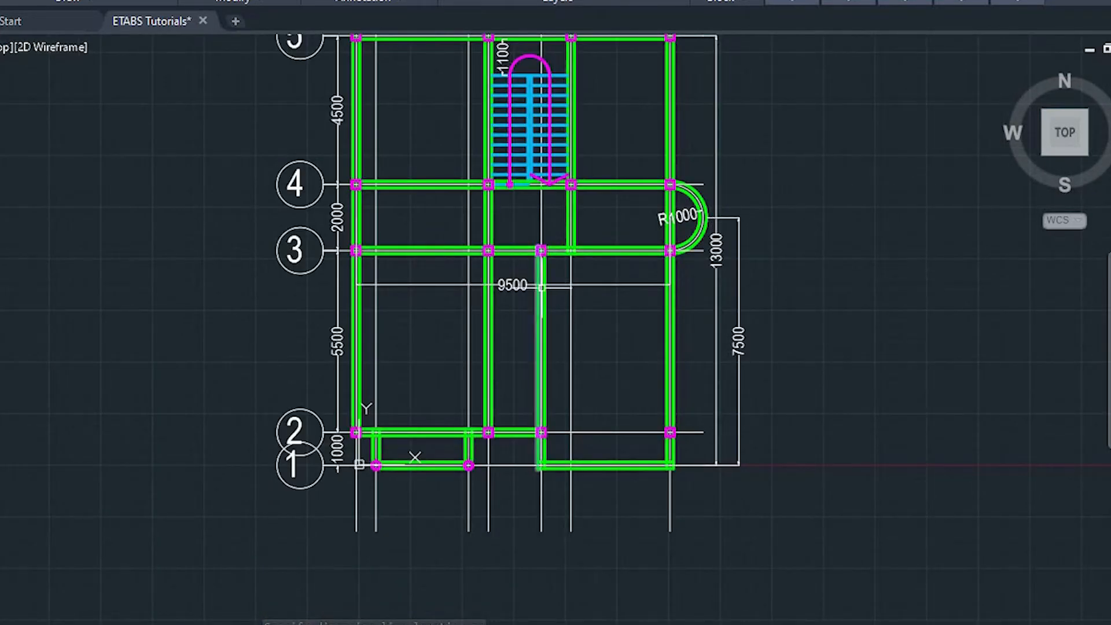
{"action": "scroll", "coordinate": [509, 277], "scroll_direction": "up", "scroll_amount": 2}
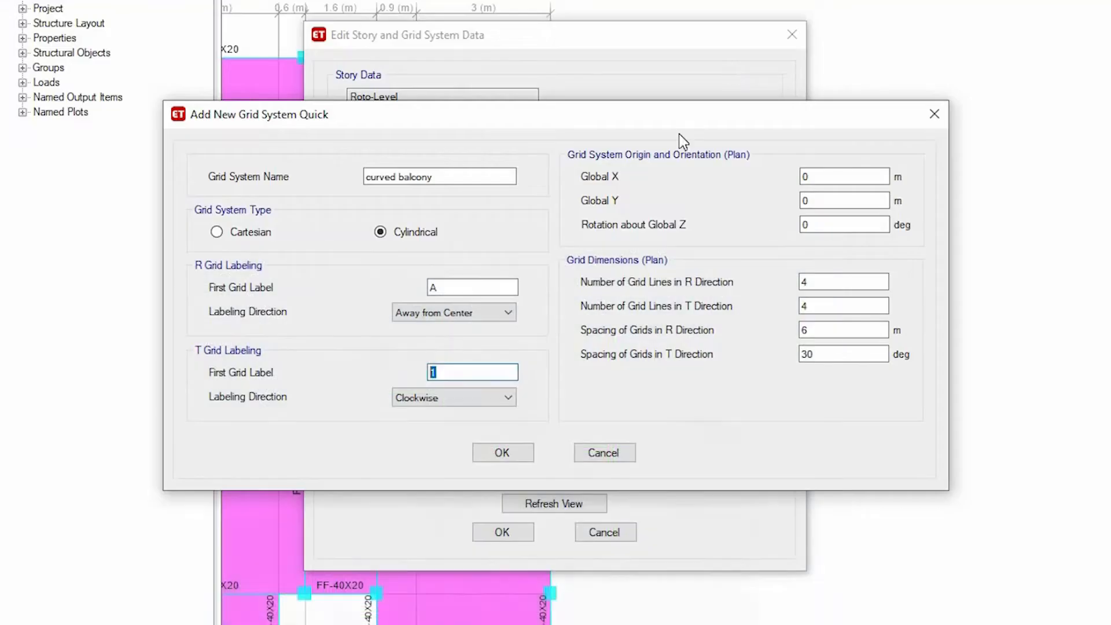
Step: Back in ETABS, set the new grid system's origin to Global X 9.5 m and Global Y 7.5 m
{"action": "double_click", "coordinate": [823, 172]}
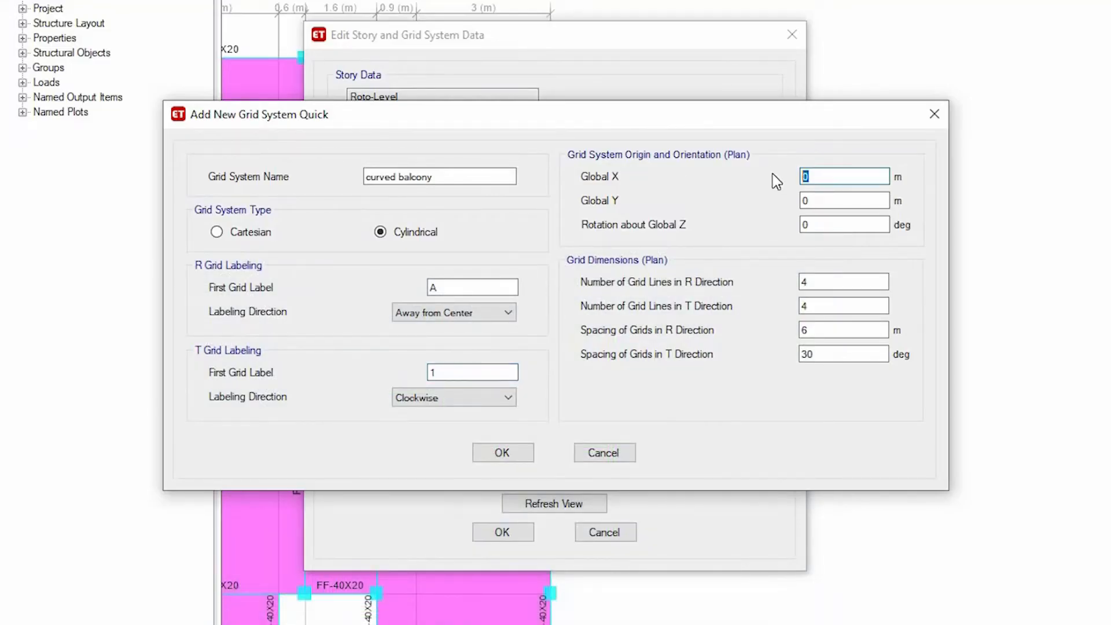
{"action": "left_click", "coordinate": [810, 199]}
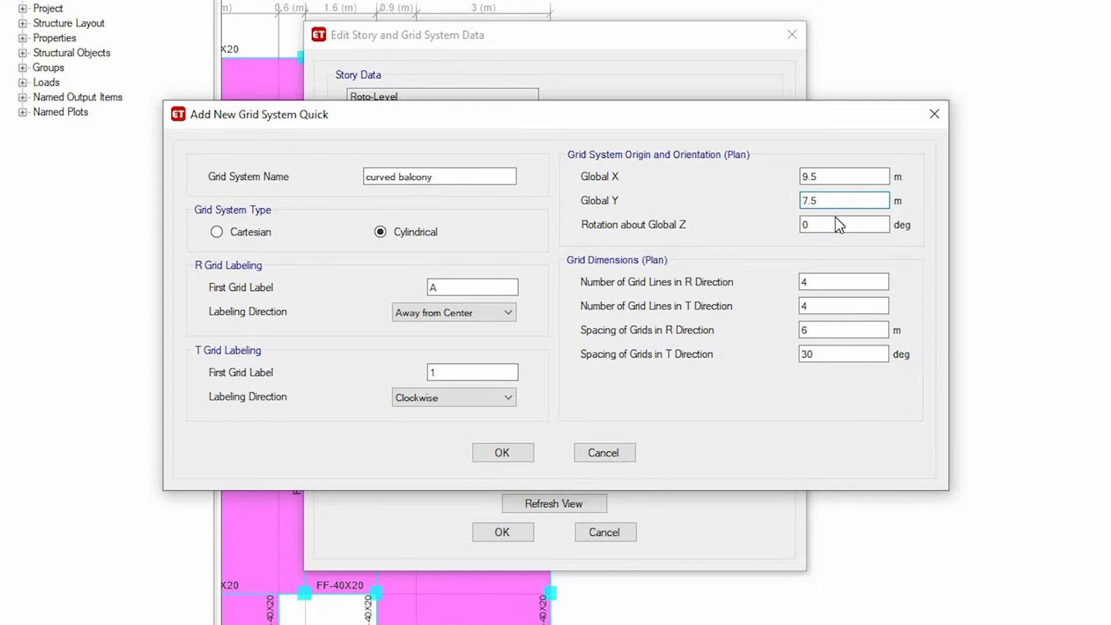
Step: Set the number of grid lines in the R direction to 2
{"action": "double_click", "coordinate": [803, 225]}
{"action": "double_click", "coordinate": [828, 283]}
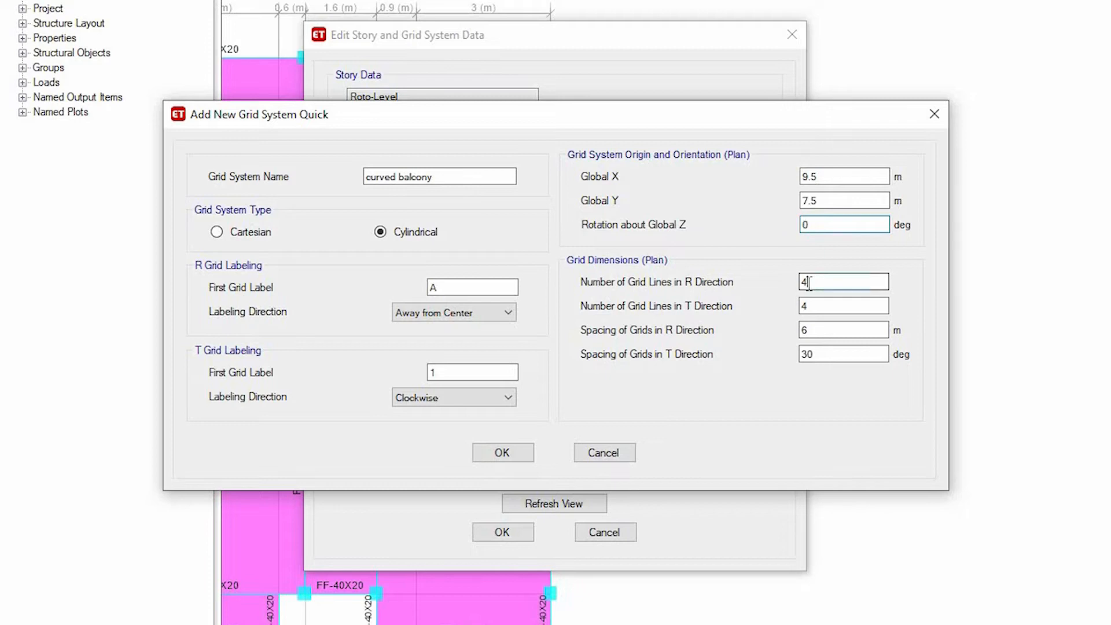
{"action": "left_click_drag", "start_coordinate": [795, 105], "coordinate": [674, 53]}
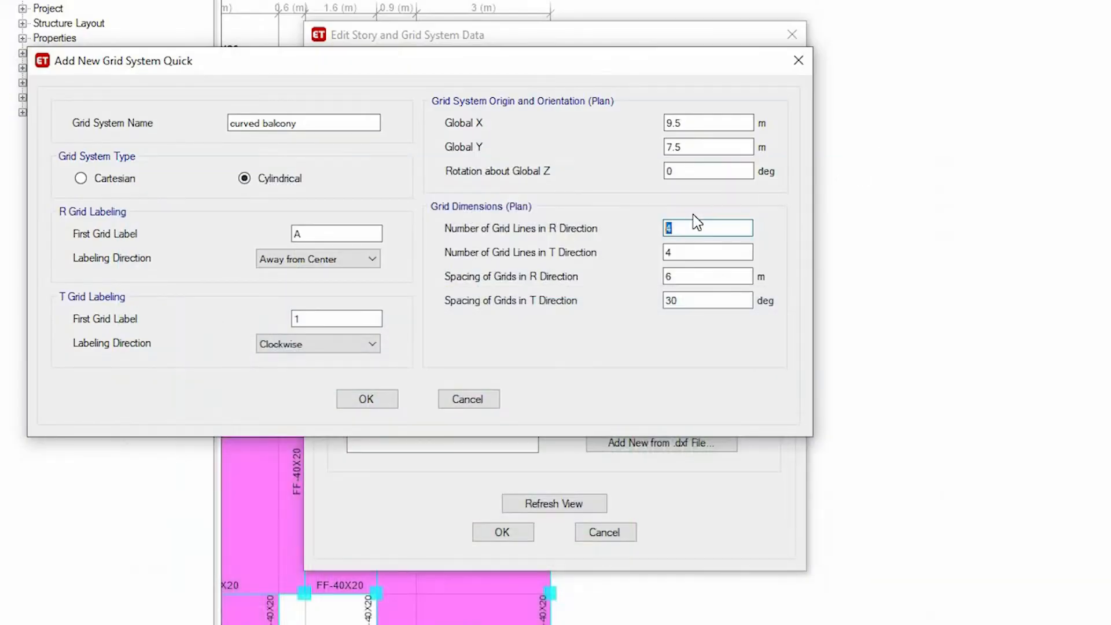
{"action": "type", "text": "2"}
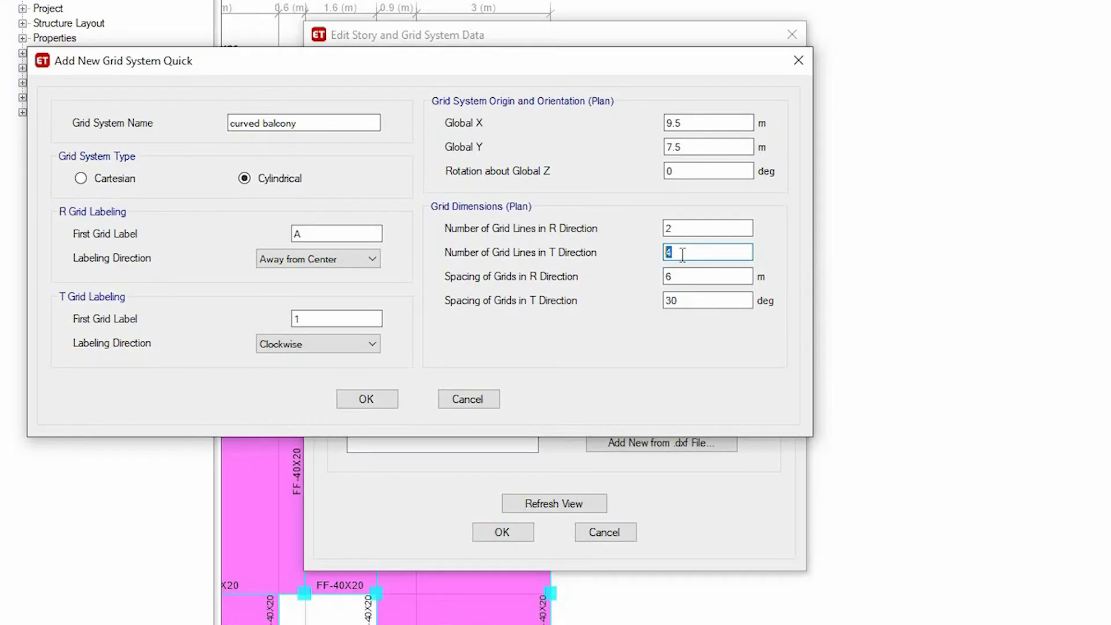
Step: Check the balcony arc in AutoCAD, and set the number of T-direction grid lines to 19 in ETABS
{"action": "mouse_move", "coordinate": [673, 254]}
{"action": "left_mouse_down"}
{"action": "mouse_move", "coordinate": [648, 261]}
{"action": "mouse_move", "coordinate": [658, 260]}
{"action": "left_mouse_up"}
{"action": "left_click", "coordinate": [675, 253]}
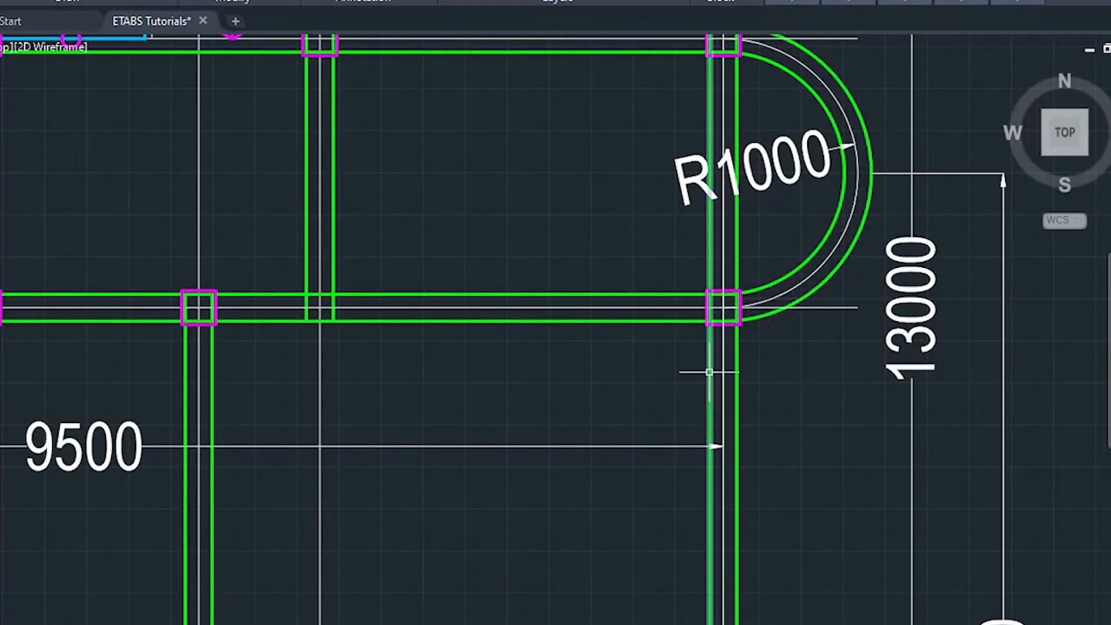
{"action": "scroll", "coordinate": [723, 381], "scroll_direction": "down", "scroll_amount": 2}
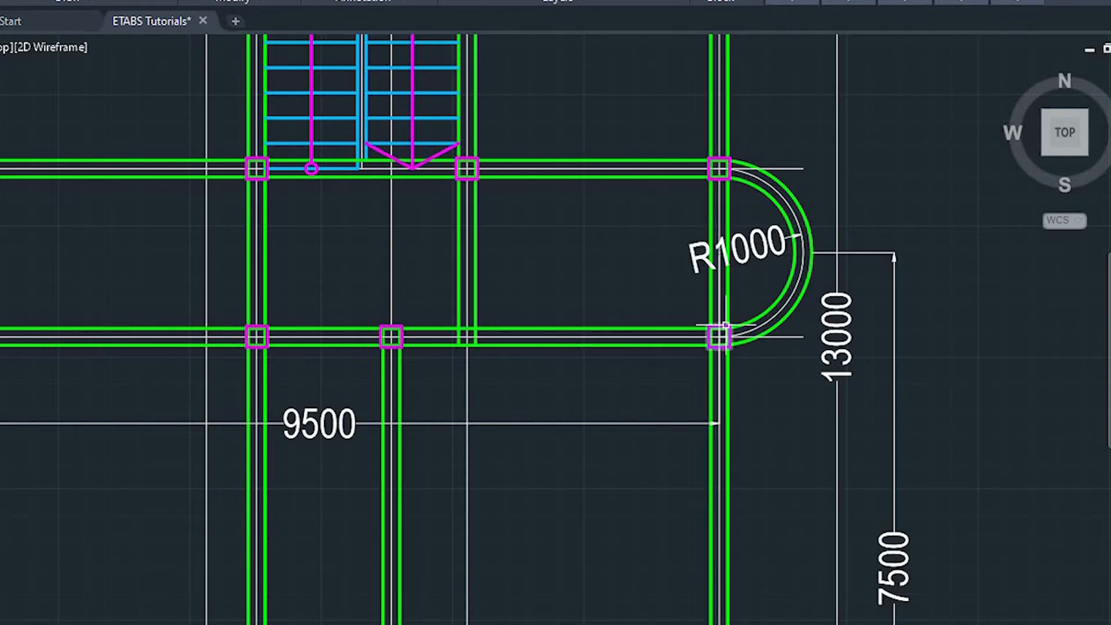
{"action": "scroll", "coordinate": [717, 152], "scroll_direction": "up", "scroll_amount": 2}
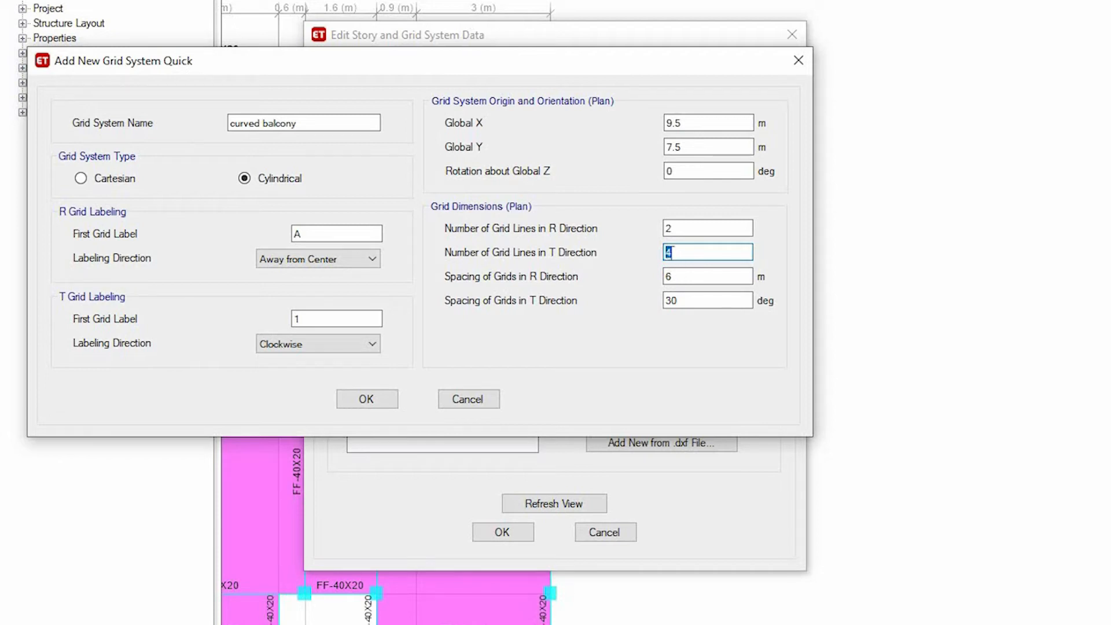
{"action": "type", "text": "19"}
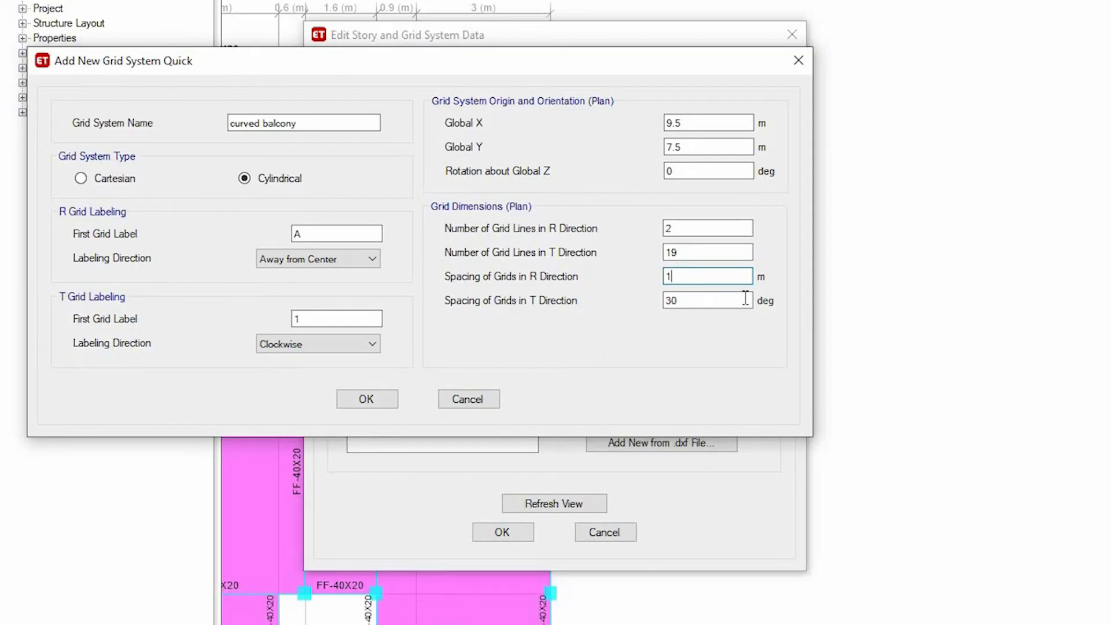
Step: Set the grid spacing to 1 m in the R direction and 10 degrees in the T direction, and create the grid system
{"action": "left_click_drag", "start_coordinate": [683, 253], "coordinate": [641, 254]}
{"action": "left_click_drag", "start_coordinate": [717, 300], "coordinate": [638, 307]}
{"action": "type", "text": "10"}
{"action": "left_click", "coordinate": [684, 276]}
{"action": "left_click", "coordinate": [367, 399]}
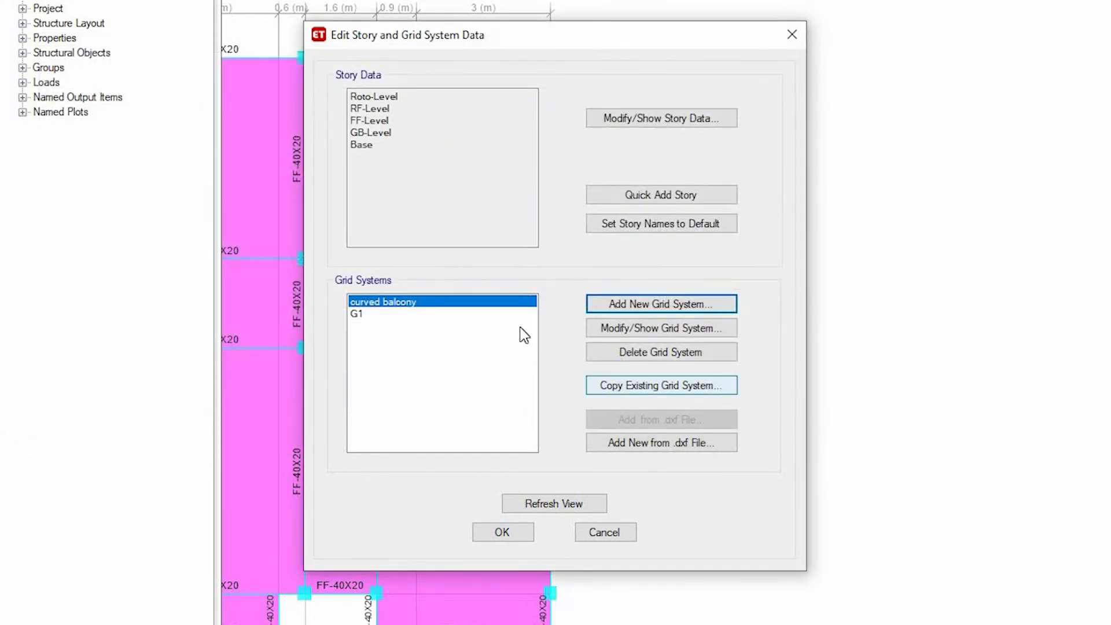
Step: Open the curved balcony grid system's data and review its R ordinates, T ordinates and preview
{"action": "left_click", "coordinate": [378, 316]}
{"action": "left_click", "coordinate": [355, 304]}
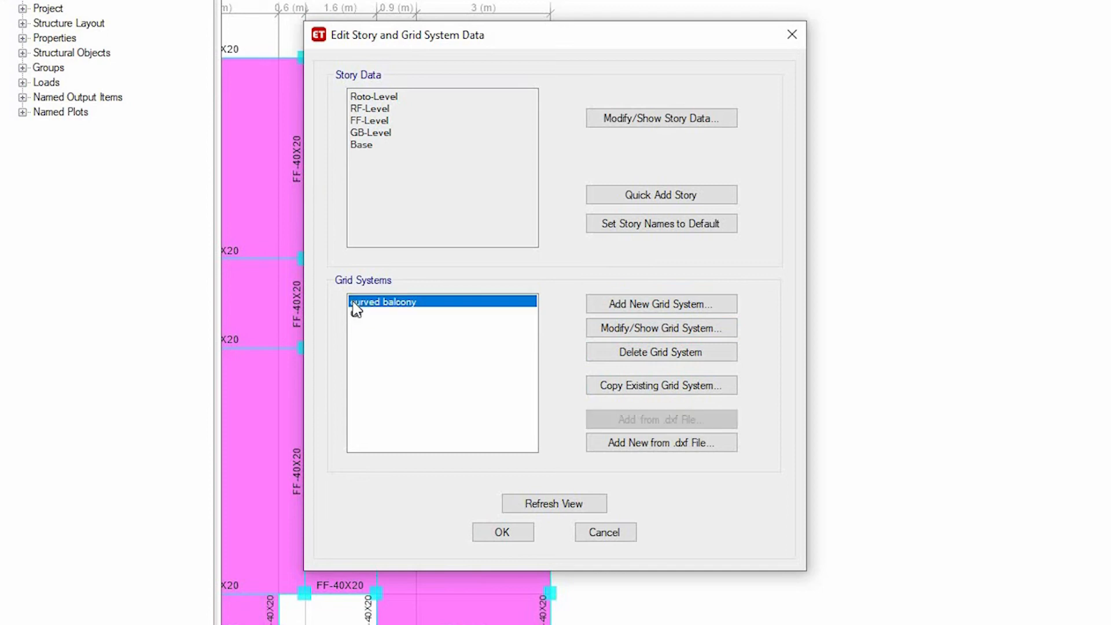
{"action": "left_click", "coordinate": [637, 332]}
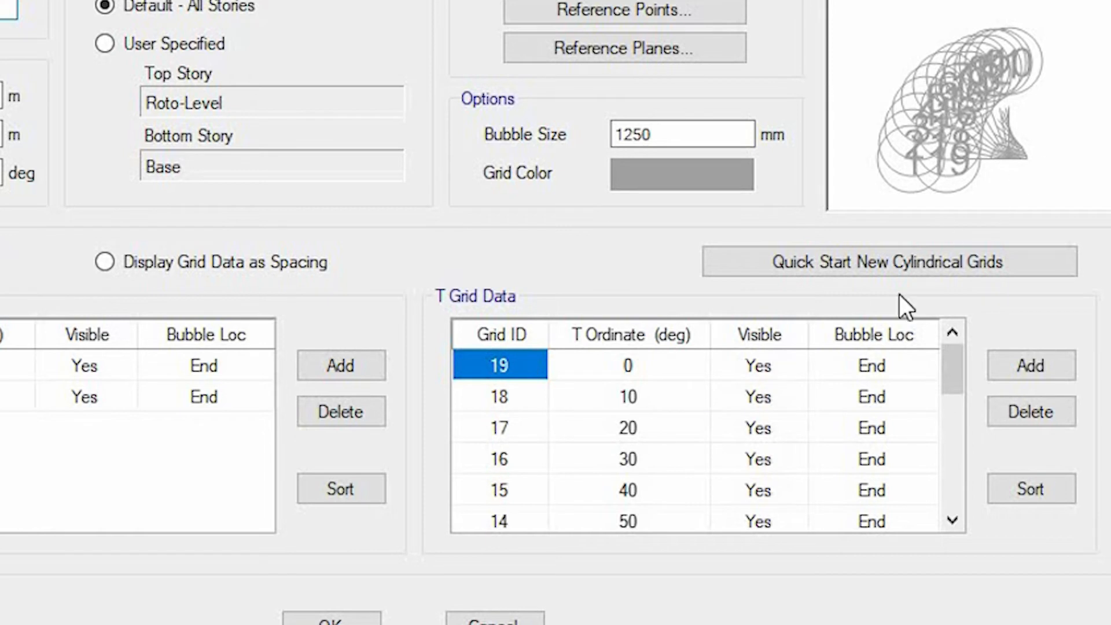
{"action": "scroll", "coordinate": [693, 439], "scroll_direction": "down", "scroll_amount": 1}
{"action": "scroll", "coordinate": [693, 440], "scroll_direction": "up", "scroll_amount": 1}
{"action": "left_click", "coordinate": [634, 364]}
{"action": "left_click", "coordinate": [641, 402]}
{"action": "scroll", "coordinate": [645, 436], "scroll_direction": "down", "scroll_amount": 3}
{"action": "scroll", "coordinate": [645, 436], "scroll_direction": "down", "scroll_amount": 2}
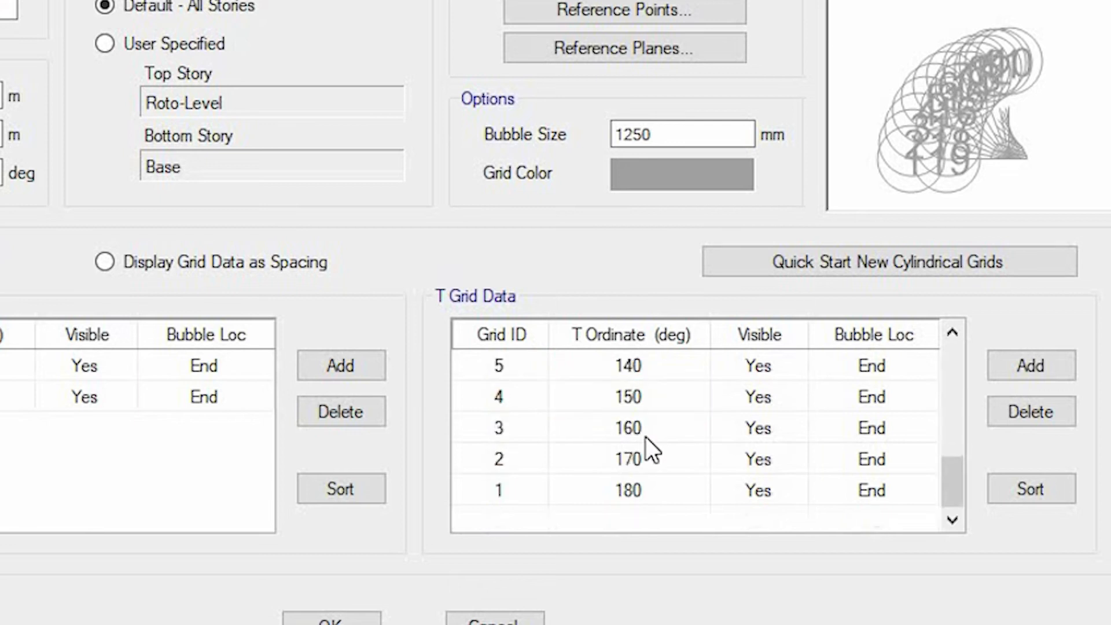
{"action": "left_click", "coordinate": [640, 489]}
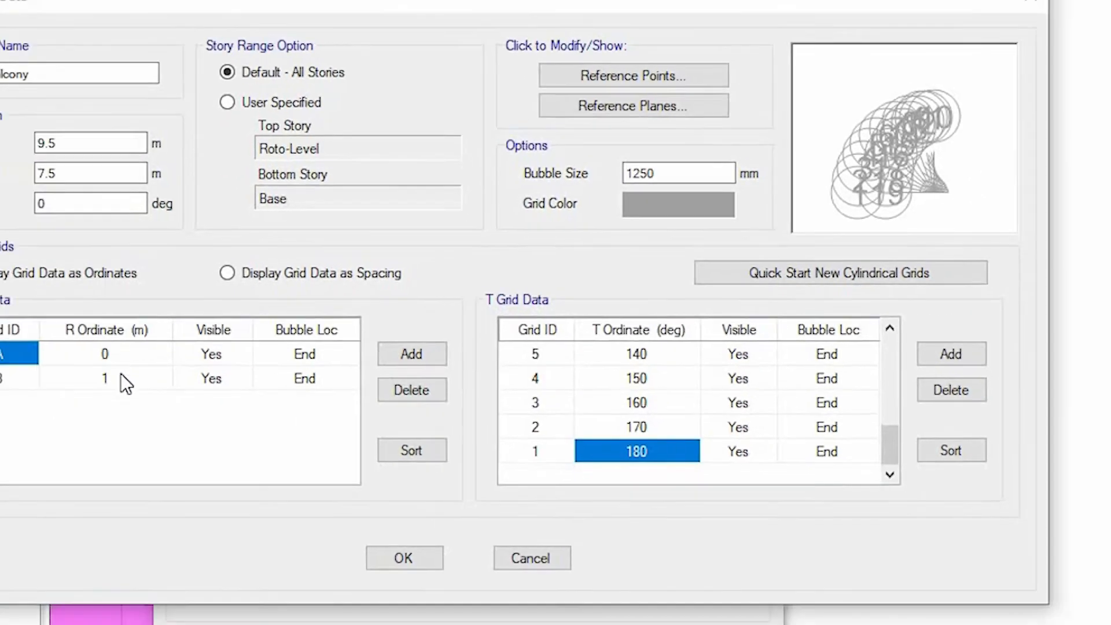
{"action": "left_click", "coordinate": [0, 398]}
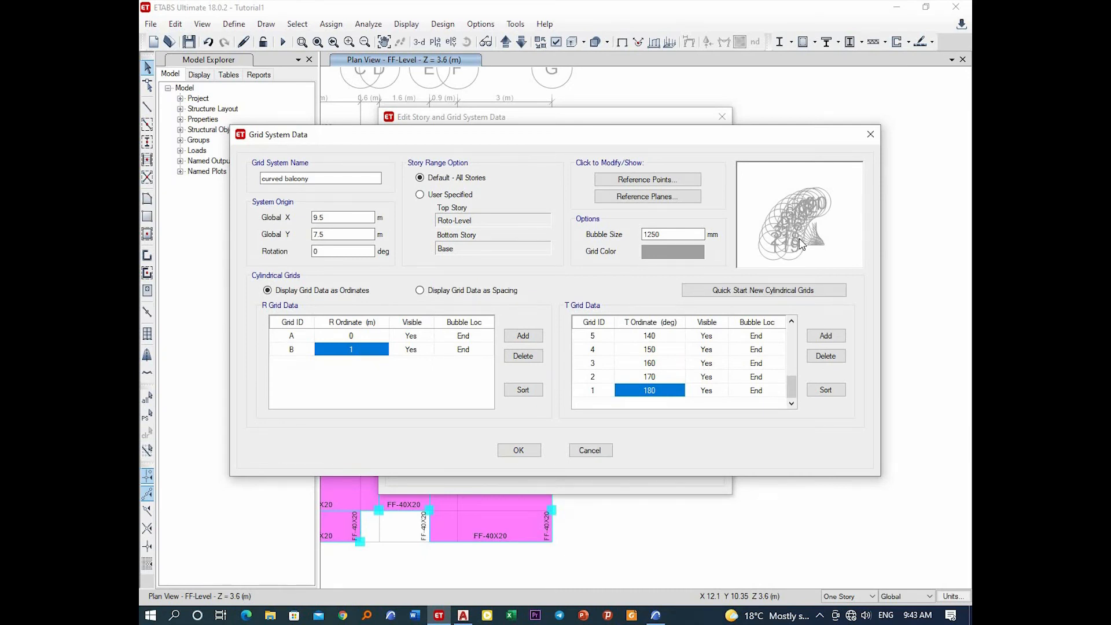
{"action": "scroll", "coordinate": [644, 370], "scroll_direction": "up", "scroll_amount": 5}
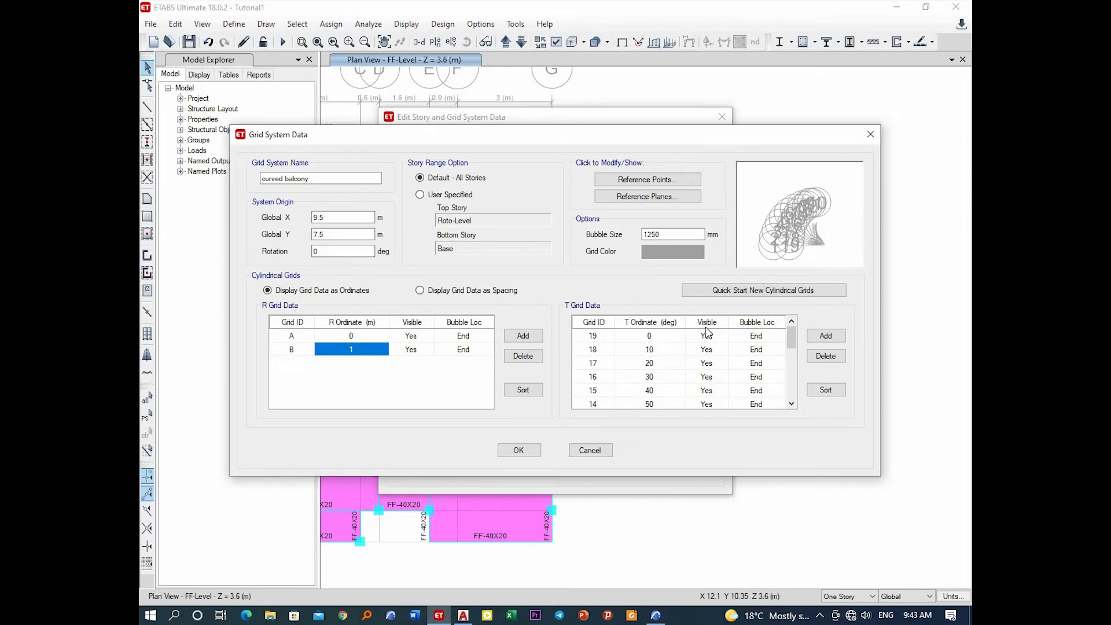
Step: Apply the new grid system to the model and switch to AutoCAD to compare its orientation with the balcony arc
{"action": "left_click", "coordinate": [341, 250]}
{"action": "left_click", "coordinate": [519, 451]}
{"action": "left_click", "coordinate": [527, 468]}
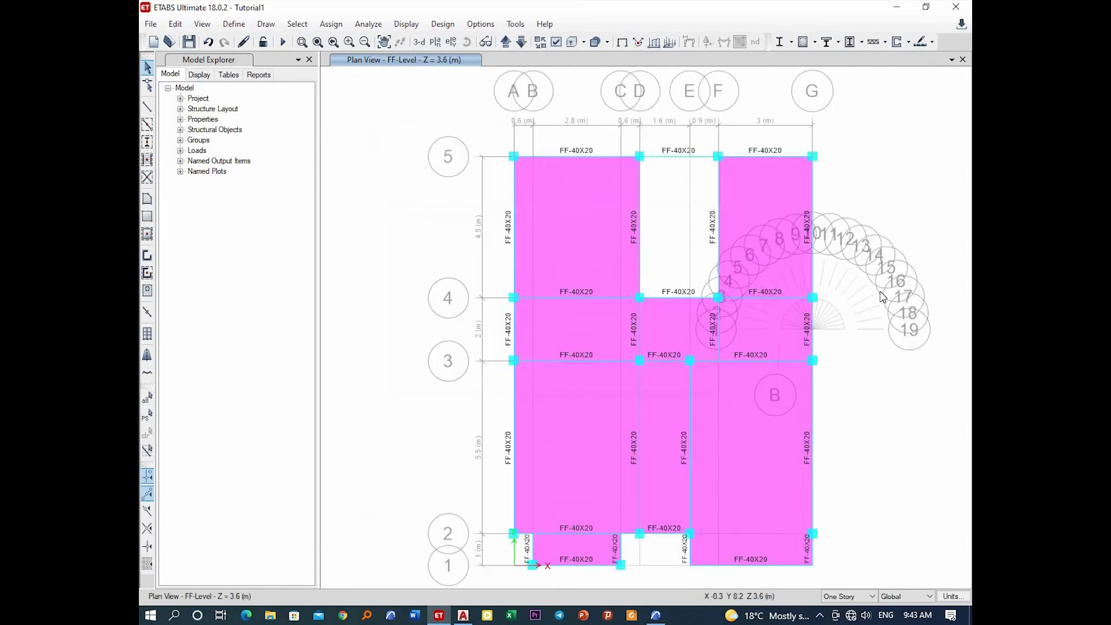
{"action": "scroll", "coordinate": [823, 383], "scroll_direction": "up", "scroll_amount": 3}
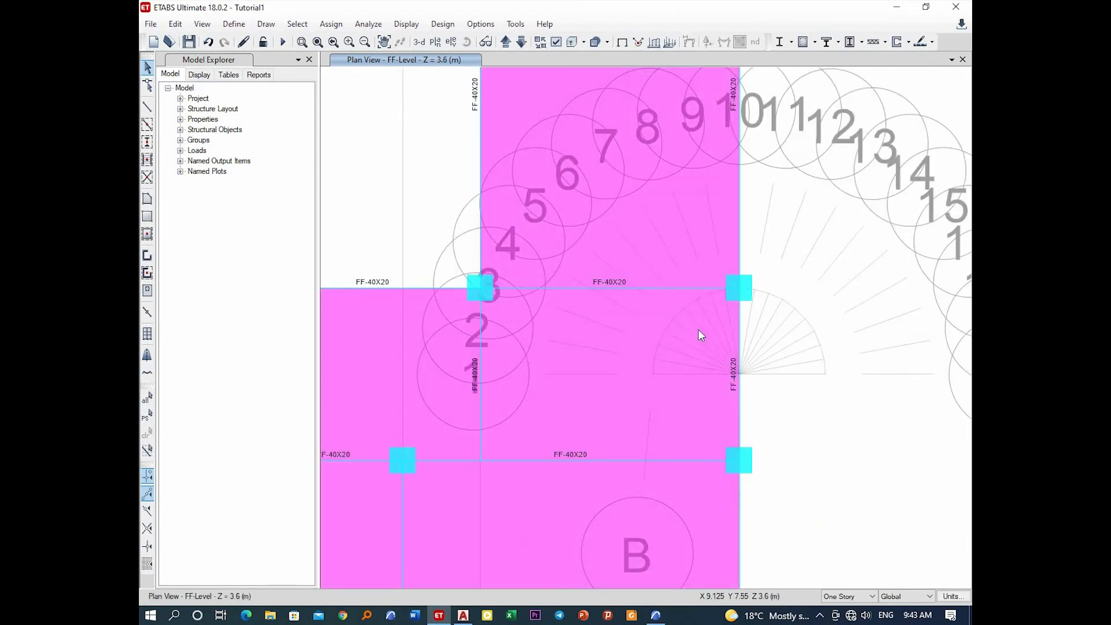
{"action": "left_click", "coordinate": [463, 616]}
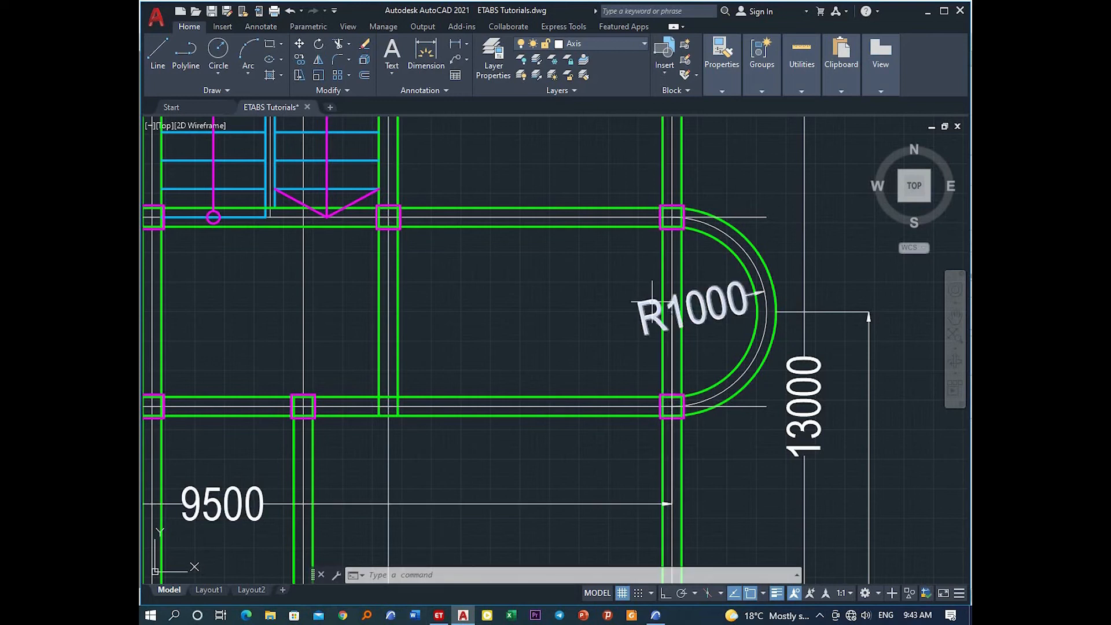
Step: Back in ETABS, set the curved balcony grid system's rotation to -90 degrees and apply it
{"action": "left_click", "coordinate": [439, 615]}
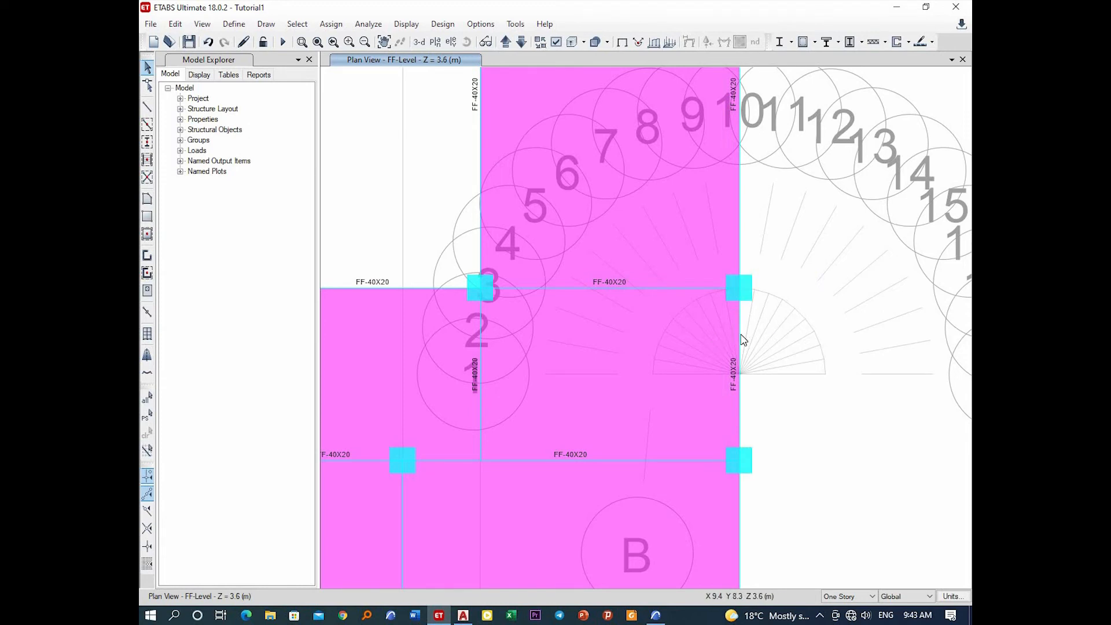
{"action": "right_click", "coordinate": [816, 235]}
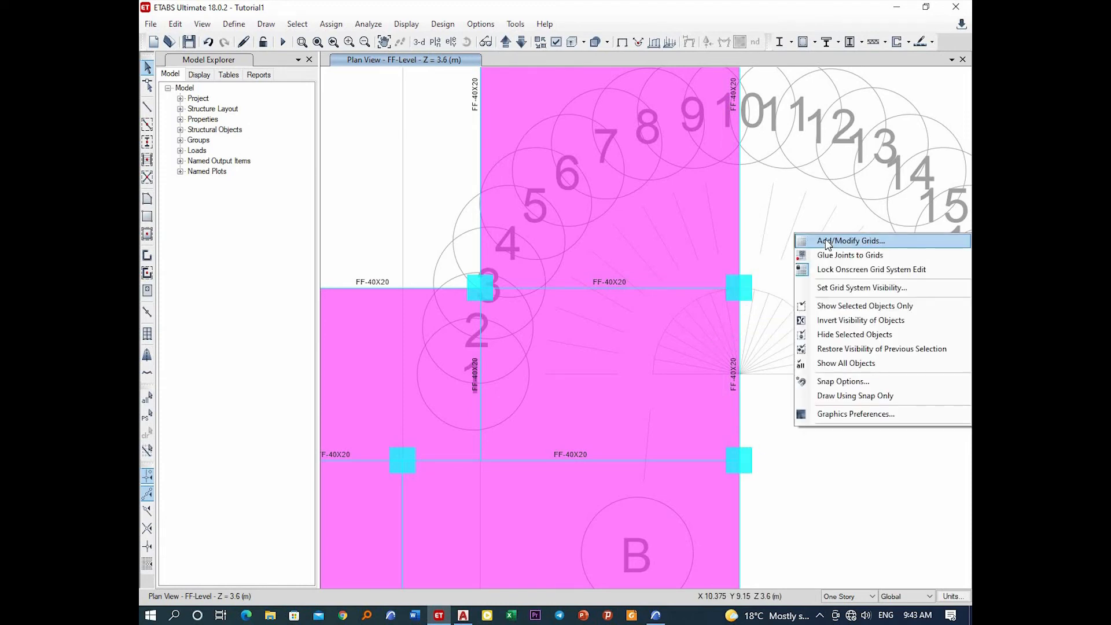
{"action": "left_click", "coordinate": [828, 241]}
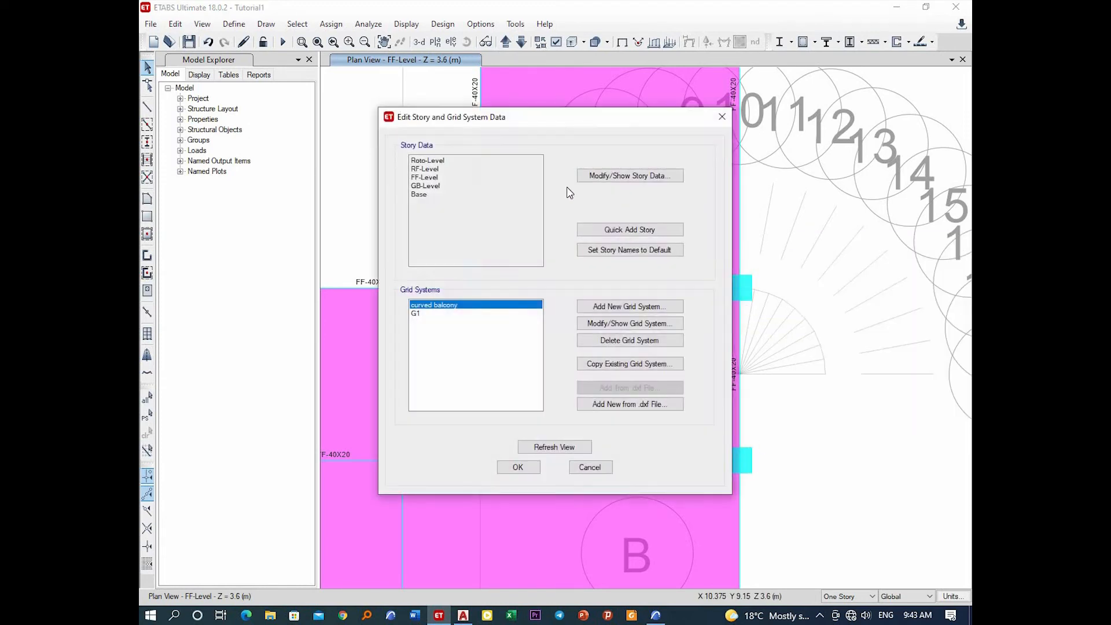
{"action": "left_click", "coordinate": [610, 326]}
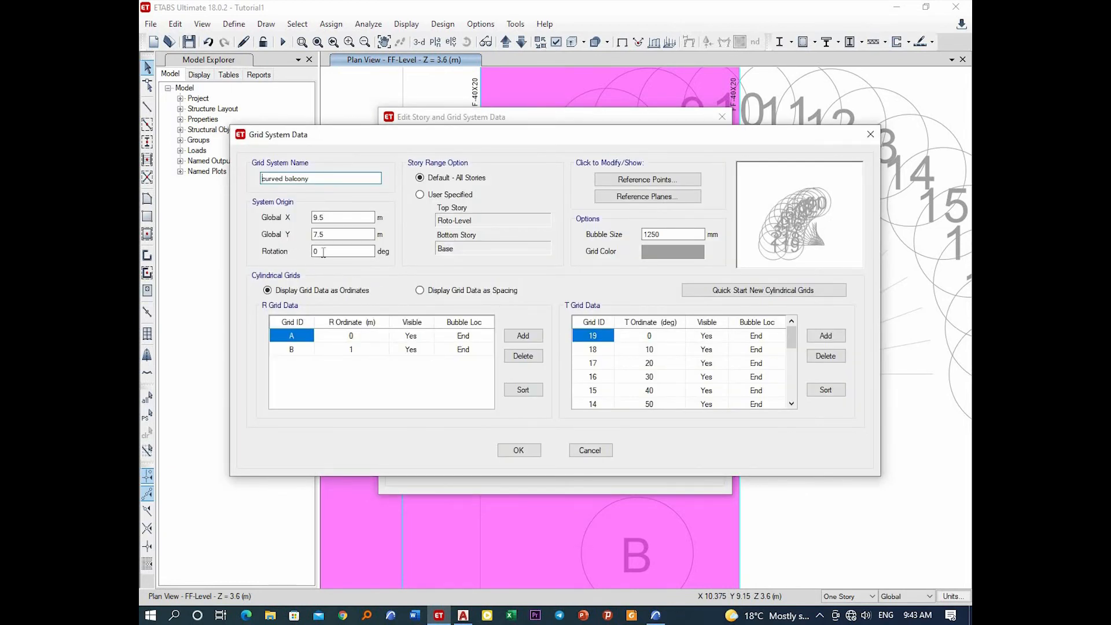
{"action": "left_click_drag", "start_coordinate": [359, 129], "coordinate": [268, 79]}
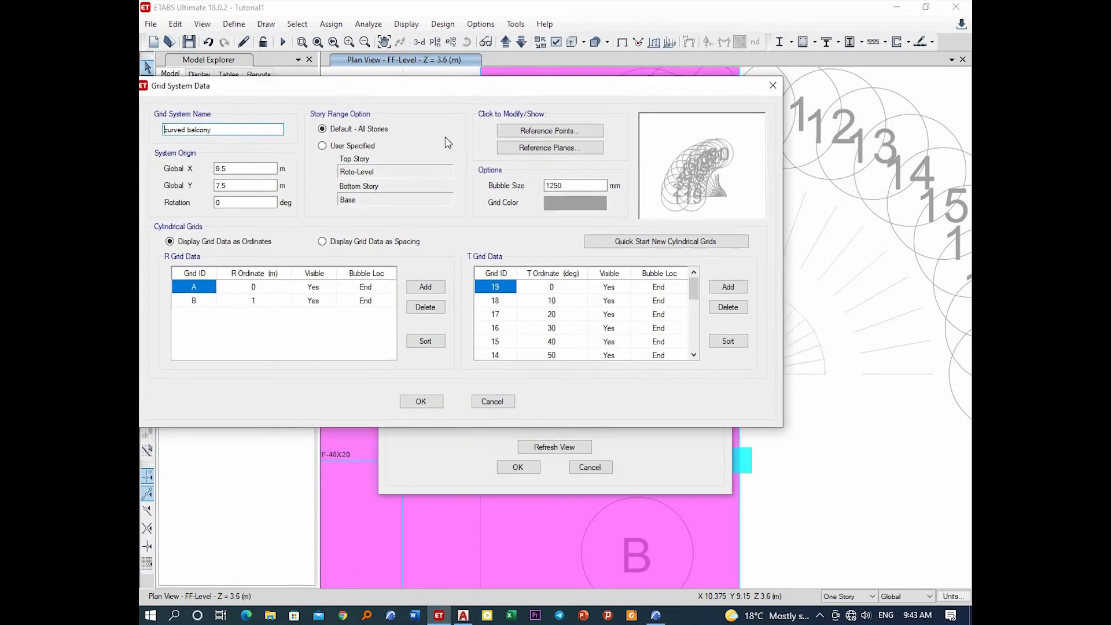
{"action": "left_click_drag", "start_coordinate": [678, 88], "coordinate": [587, 100]}
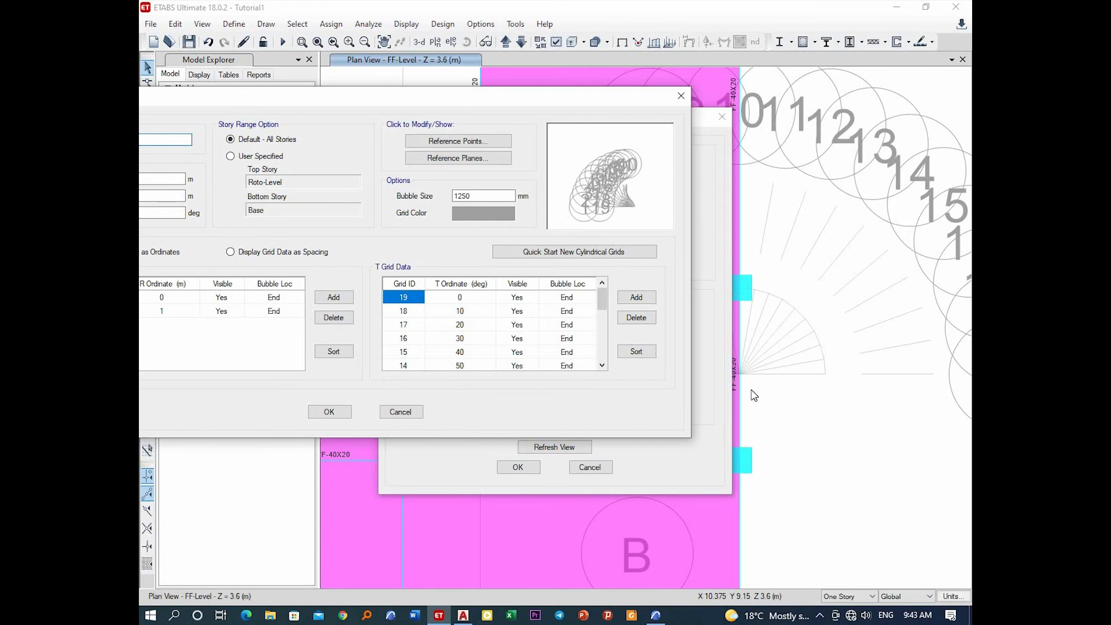
{"action": "left_click_drag", "start_coordinate": [566, 100], "coordinate": [792, 94]}
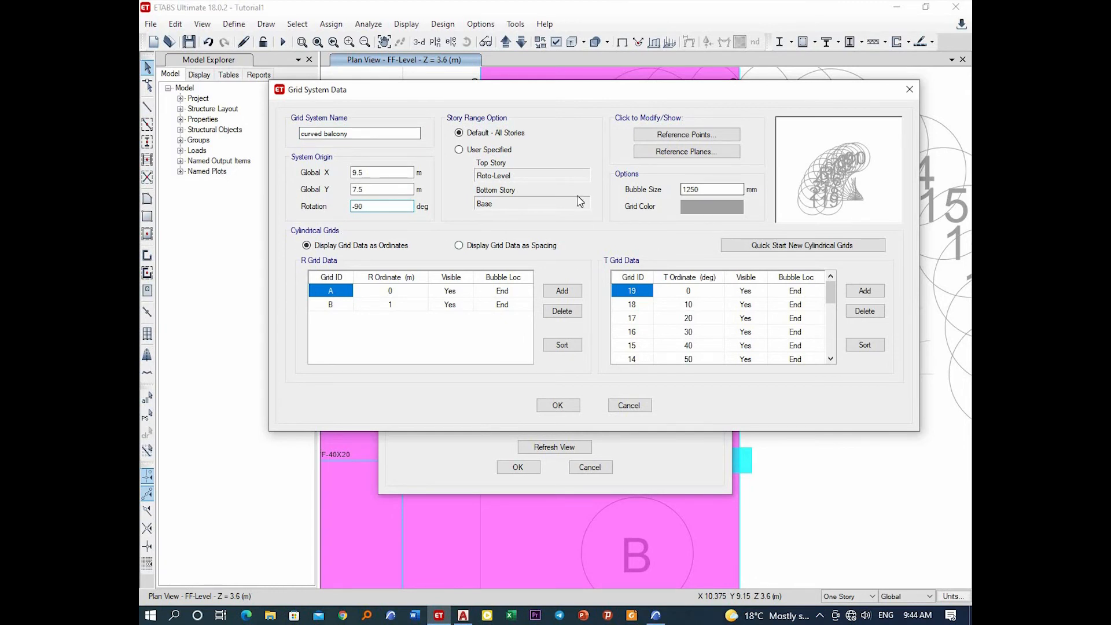
{"action": "left_click", "coordinate": [558, 405]}
{"action": "left_click", "coordinate": [518, 467]}
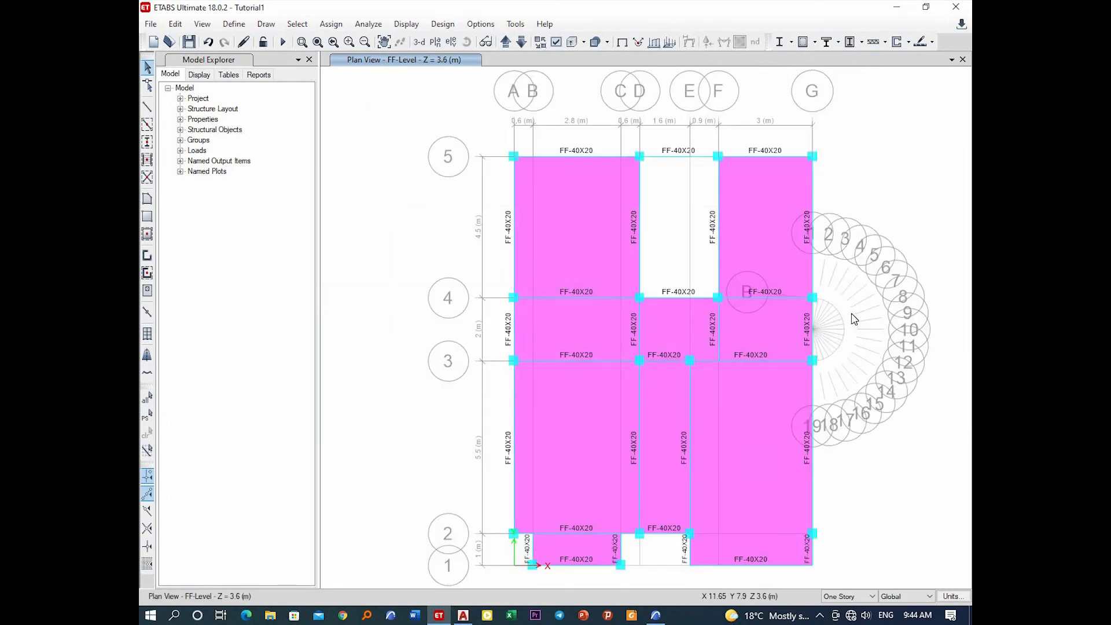
Step: Examine how the rotated cylindrical grid fits the columns along axis G between axes 3 and 4
{"action": "scroll", "coordinate": [850, 313], "scroll_direction": "up", "scroll_amount": 5}
{"action": "scroll", "coordinate": [856, 348], "scroll_direction": "up", "scroll_amount": 5}
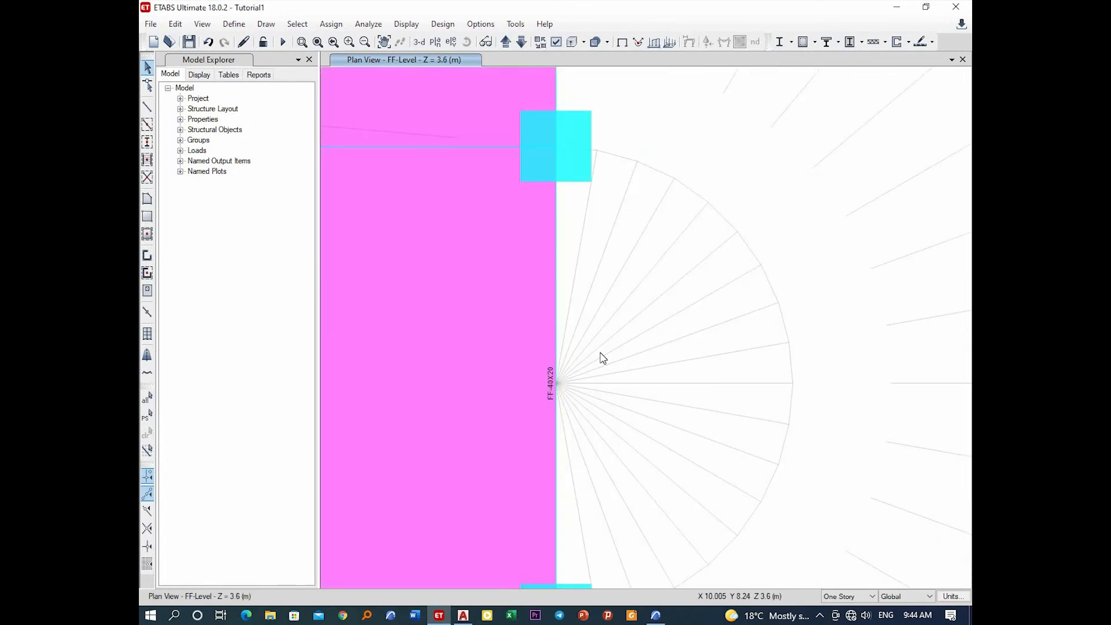
{"action": "scroll", "coordinate": [549, 194], "scroll_direction": "down", "scroll_amount": 5}
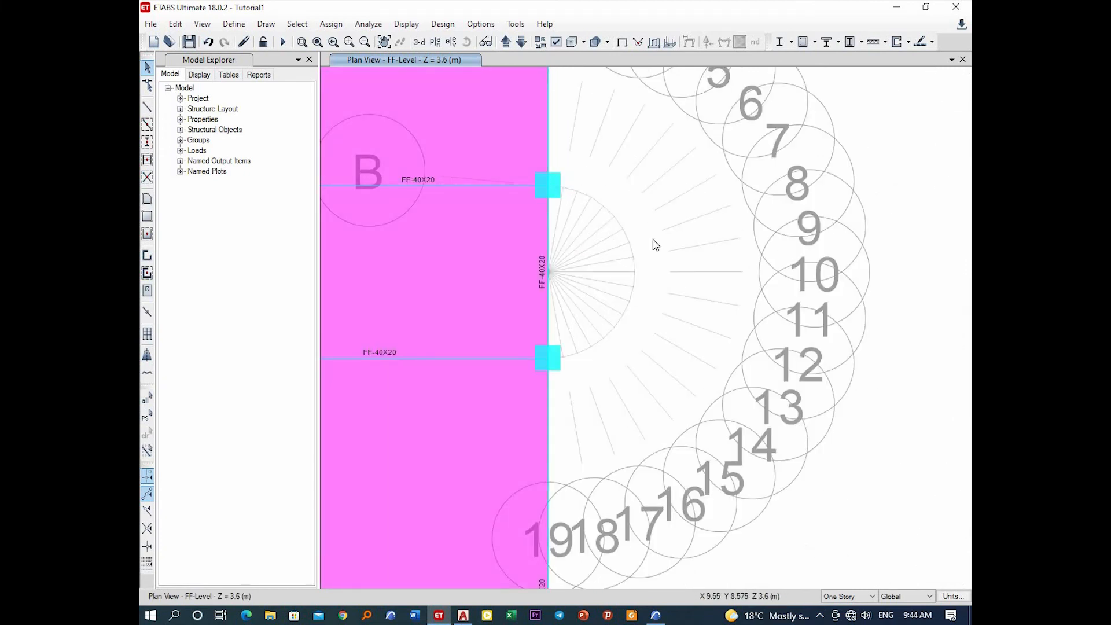
{"action": "scroll", "coordinate": [687, 335], "scroll_direction": "down", "scroll_amount": 5}
{"action": "scroll", "coordinate": [677, 324], "scroll_direction": "up", "scroll_amount": 5}
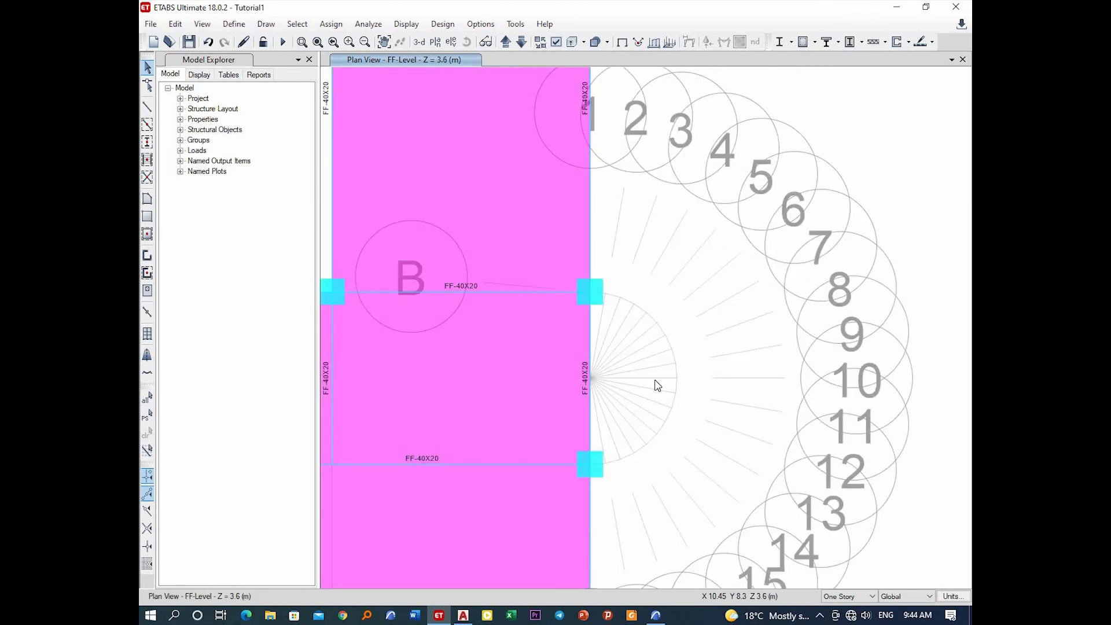
{"action": "scroll", "coordinate": [659, 388], "scroll_direction": "up", "scroll_amount": 2}
{"action": "scroll", "coordinate": [676, 299], "scroll_direction": "down", "scroll_amount": 2}
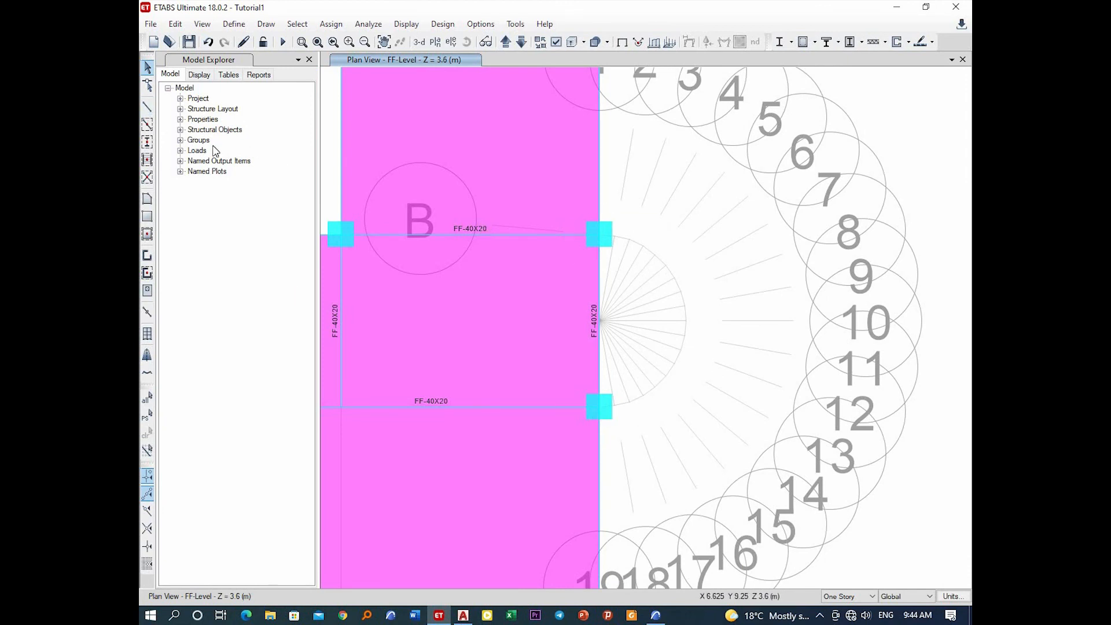
Step: Draw FF-40X20 frame beams along the balcony's curved grid line B by windowing the arc between T grids 2 and 18
{"action": "left_click", "coordinate": [148, 127]}
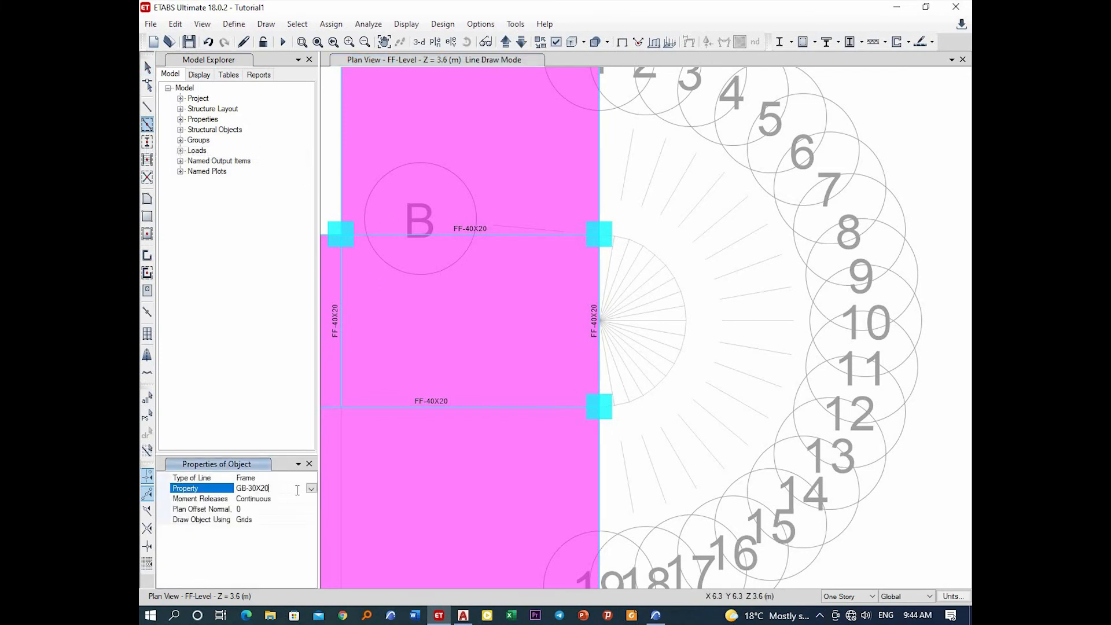
{"action": "left_click", "coordinate": [311, 490]}
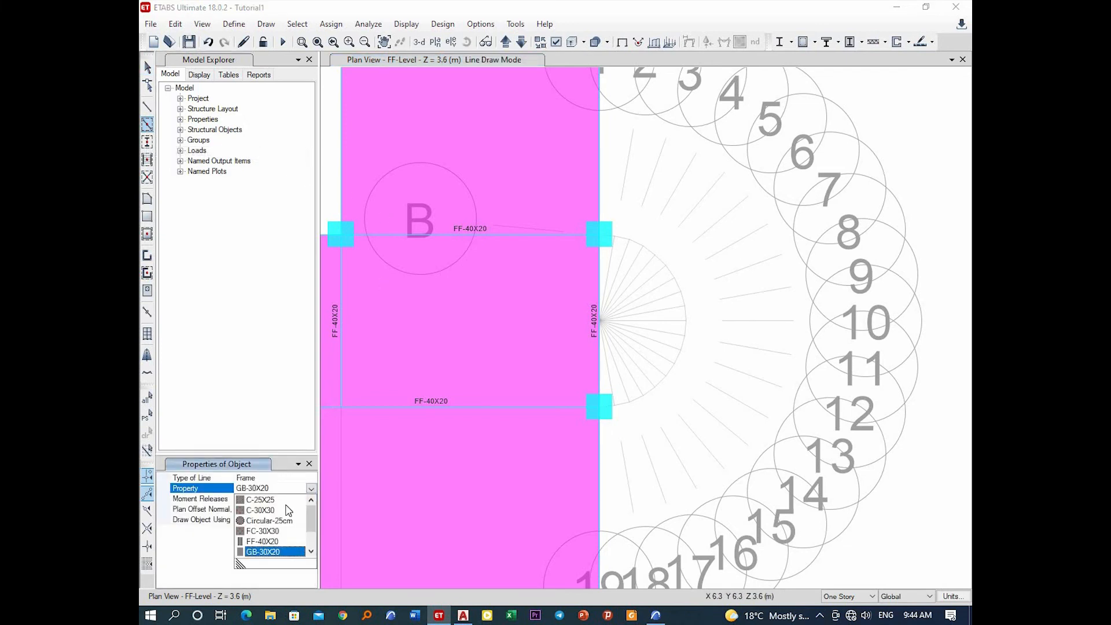
{"action": "left_click", "coordinate": [261, 541]}
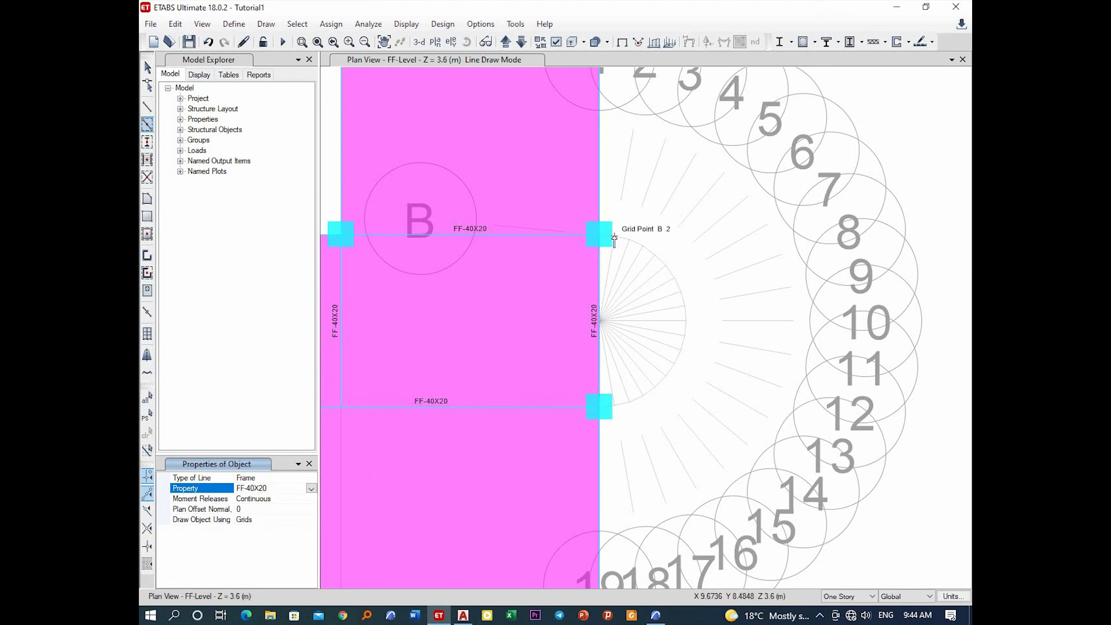
{"action": "scroll", "coordinate": [614, 237], "scroll_direction": "up", "scroll_amount": 2}
{"action": "scroll", "coordinate": [615, 228], "scroll_direction": "down", "scroll_amount": 2}
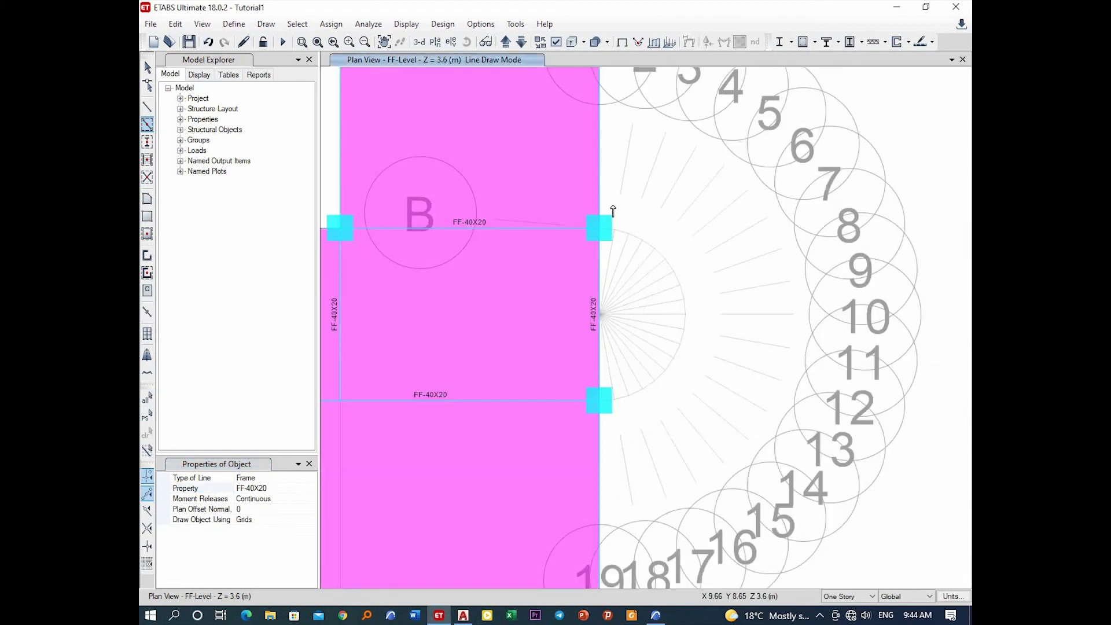
{"action": "left_click_drag", "start_coordinate": [610, 204], "coordinate": [705, 444]}
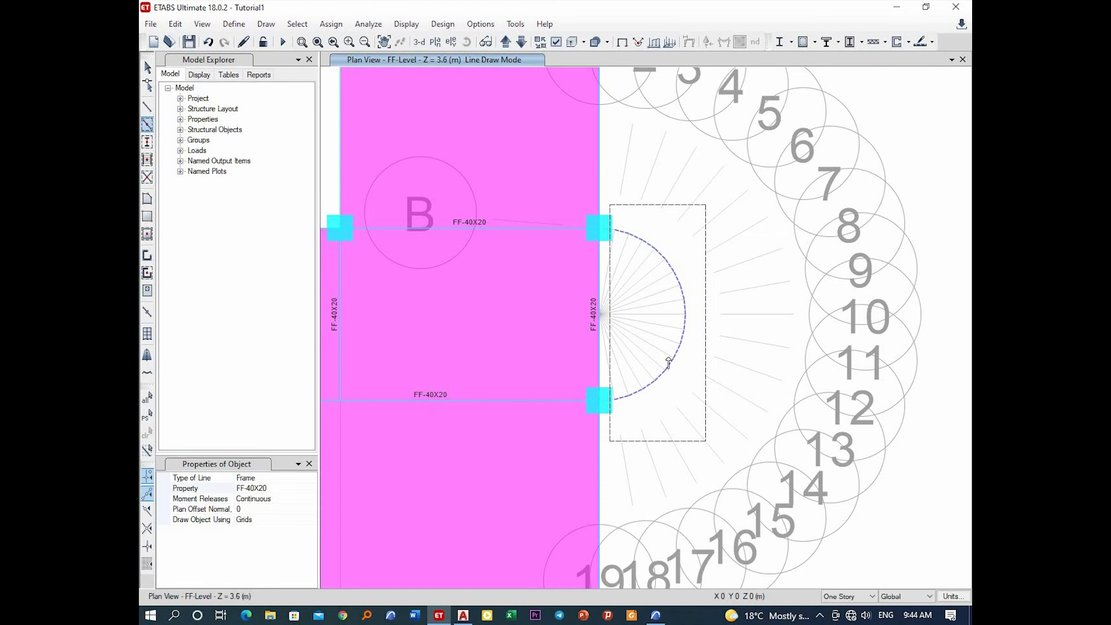
{"action": "scroll", "coordinate": [615, 234], "scroll_direction": "up", "scroll_amount": 4}
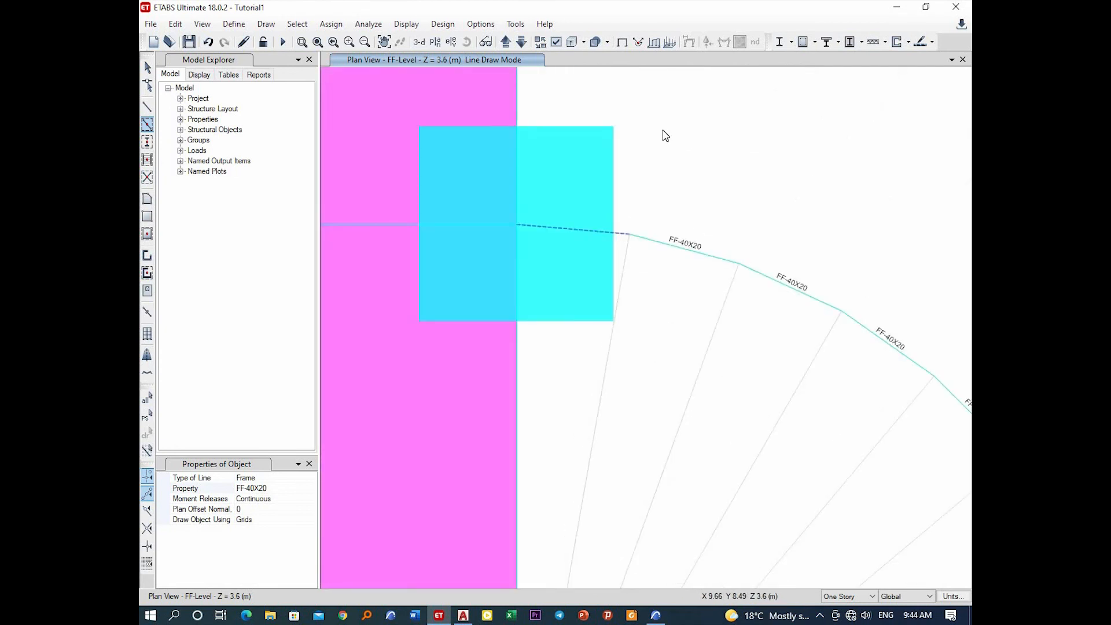
Step: Draw the remaining FF-40X20 beam segment on curved grid line B between T grids 18 and 19, and finish line drawing
{"action": "scroll", "coordinate": [658, 138], "scroll_direction": "down", "scroll_amount": 6}
{"action": "scroll", "coordinate": [654, 317], "scroll_direction": "up", "scroll_amount": 9}
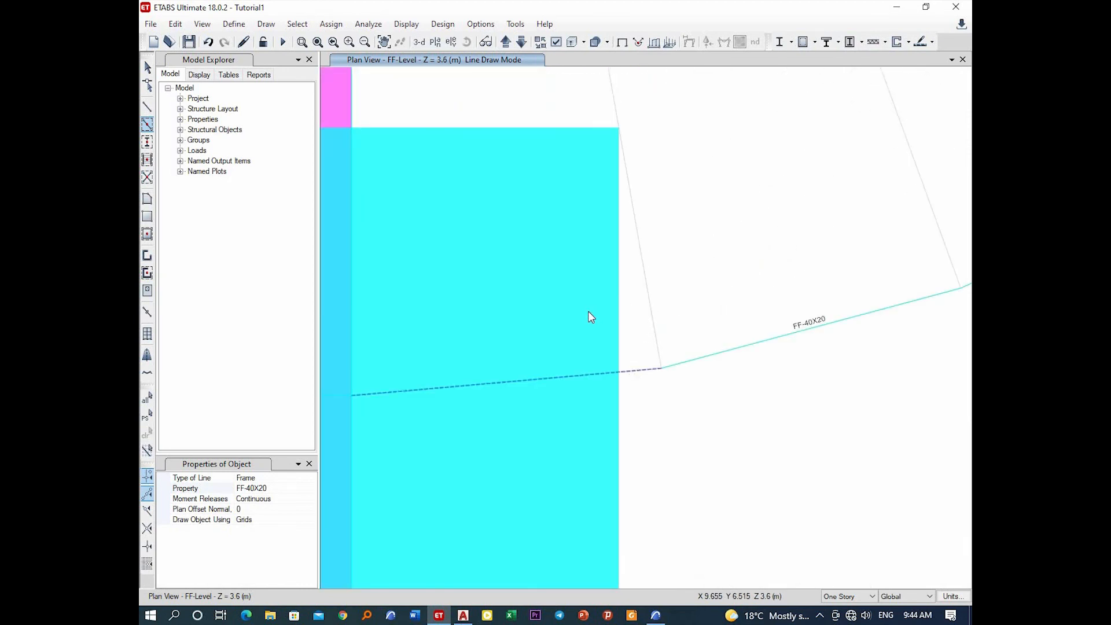
{"action": "left_click", "coordinate": [613, 350]}
{"action": "scroll", "coordinate": [633, 400], "scroll_direction": "down", "scroll_amount": 6}
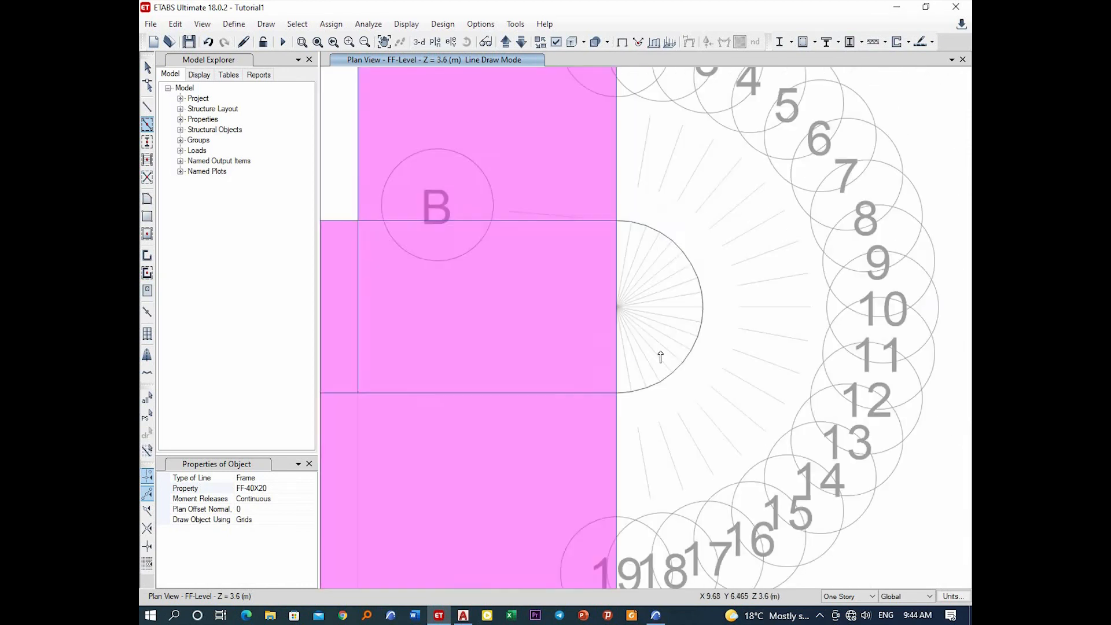
{"action": "key", "text": "Escape"}
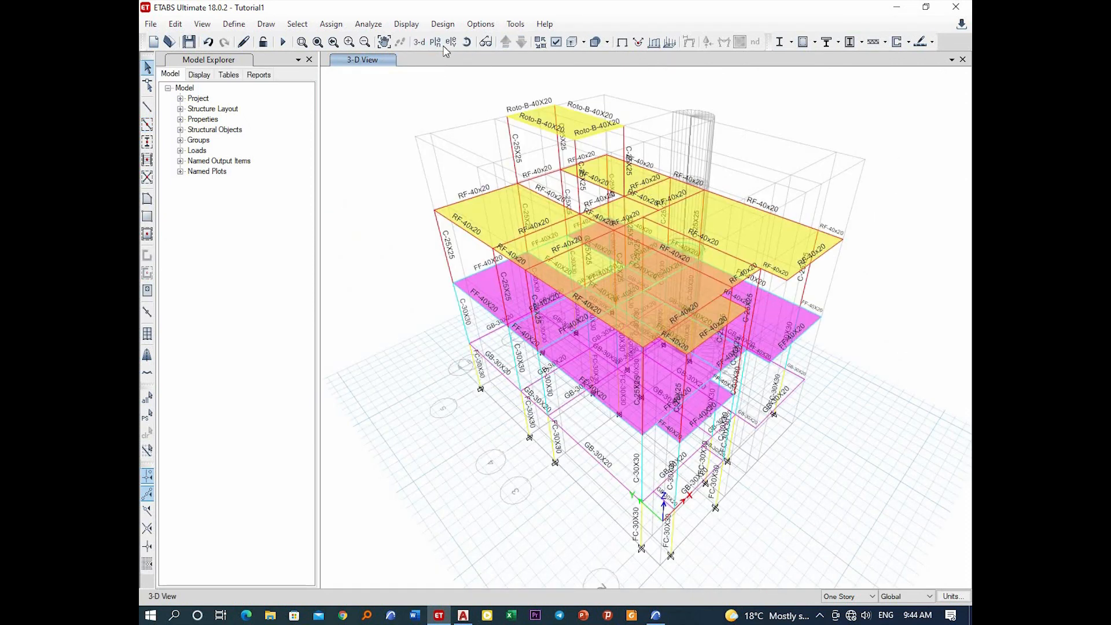
Step: Display the frames extruded in the 3-D view and examine the first floor's curved balcony beams and their connection to the columns
{"action": "left_click", "coordinate": [467, 43]}
{"action": "left_click_drag", "start_coordinate": [912, 461], "coordinate": [740, 318]}
{"action": "scroll", "coordinate": [756, 331], "scroll_direction": "up", "scroll_amount": 10}
{"action": "scroll", "coordinate": [761, 331], "scroll_direction": "down", "scroll_amount": 2}
{"action": "scroll", "coordinate": [760, 331], "scroll_direction": "down", "scroll_amount": 2}
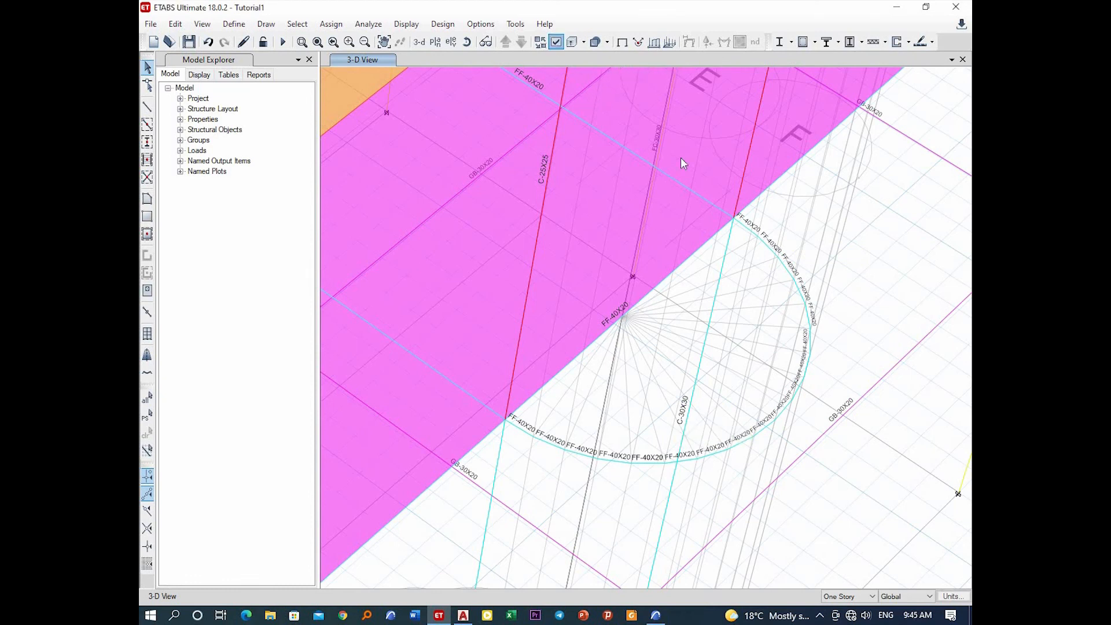
{"action": "left_click", "coordinate": [605, 527]}
{"action": "left_click", "coordinate": [550, 527]}
{"action": "scroll", "coordinate": [697, 275], "scroll_direction": "down", "scroll_amount": 3}
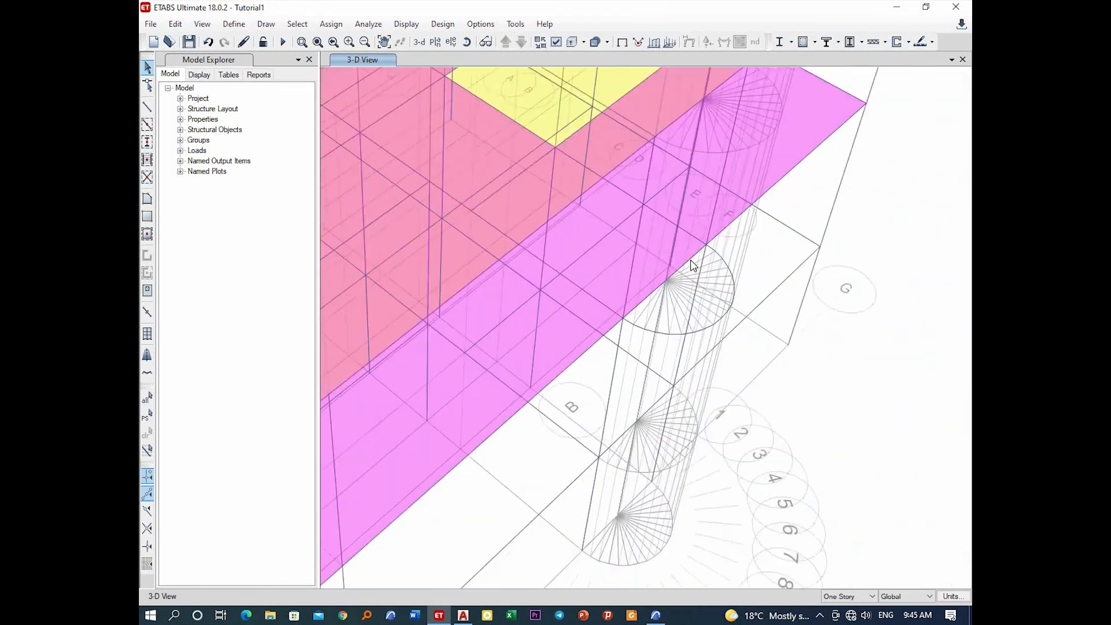
{"action": "scroll", "coordinate": [699, 272], "scroll_direction": "up", "scroll_amount": 2}
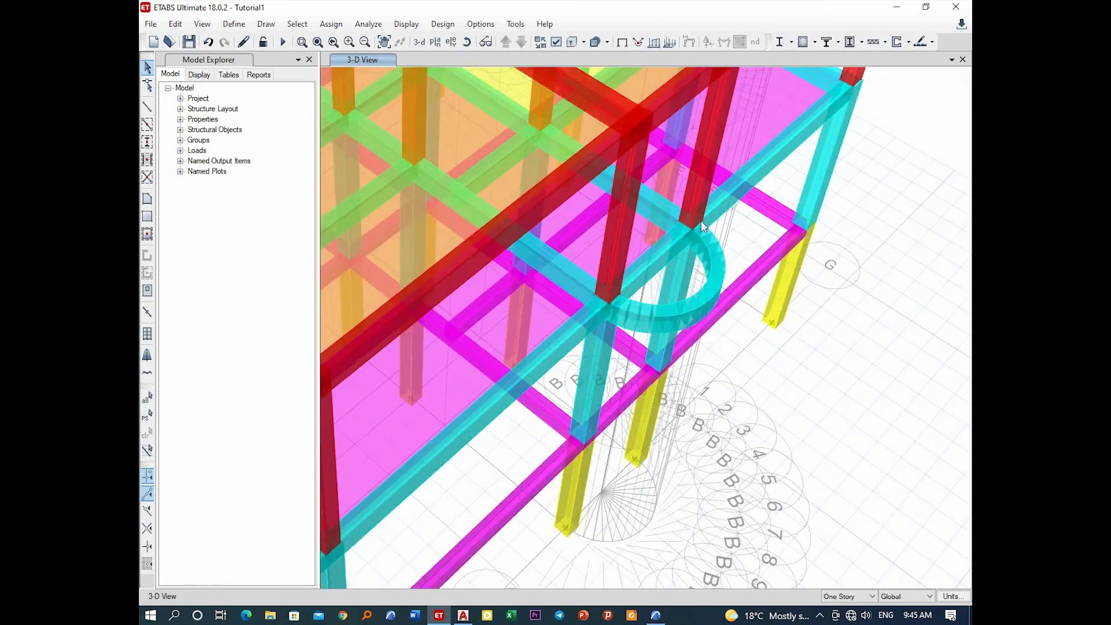